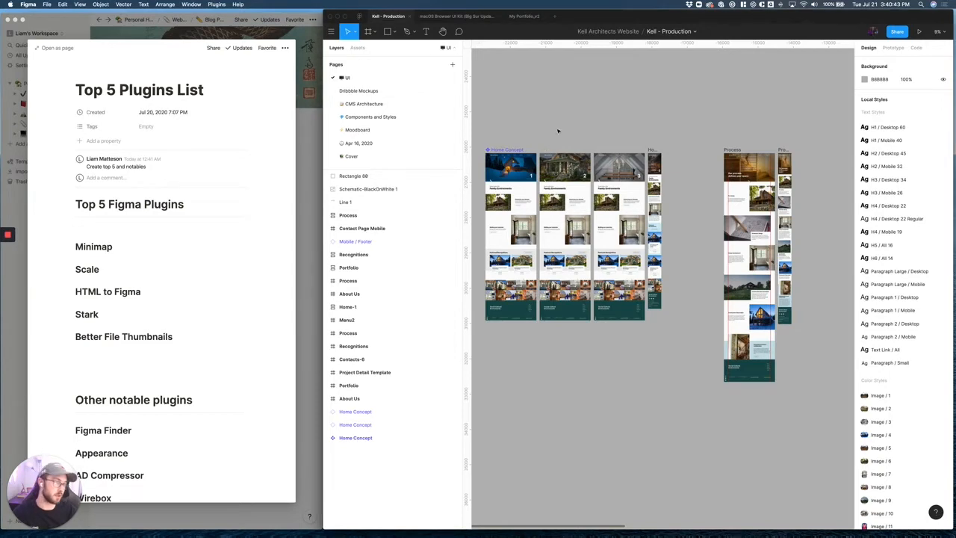
# Highlight the five plugin names from Minimap to Better File Thumbnails and look over the other notable plugins
pyautogui.moveTo(60, 245); pyautogui.dragTo(189, 348)
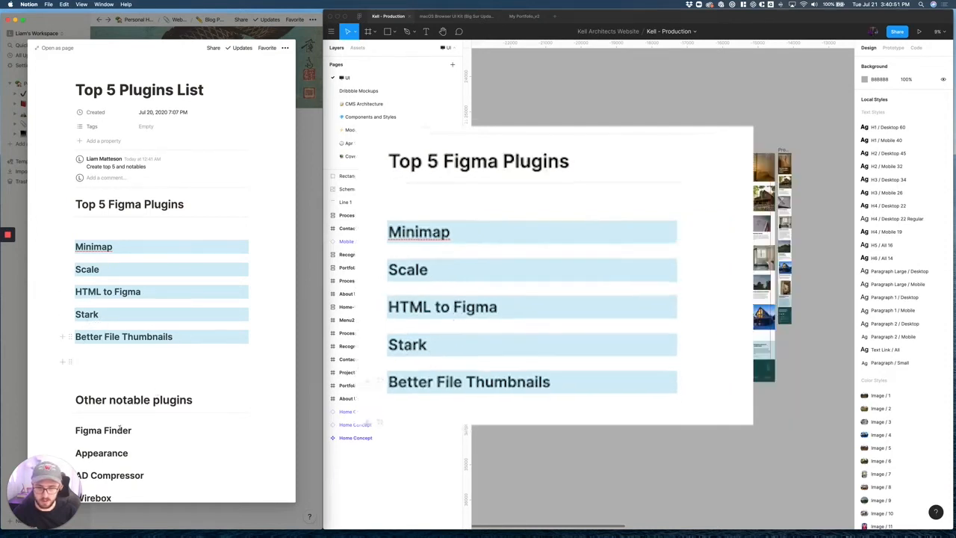
pyautogui.scroll(-3, 97, 330)
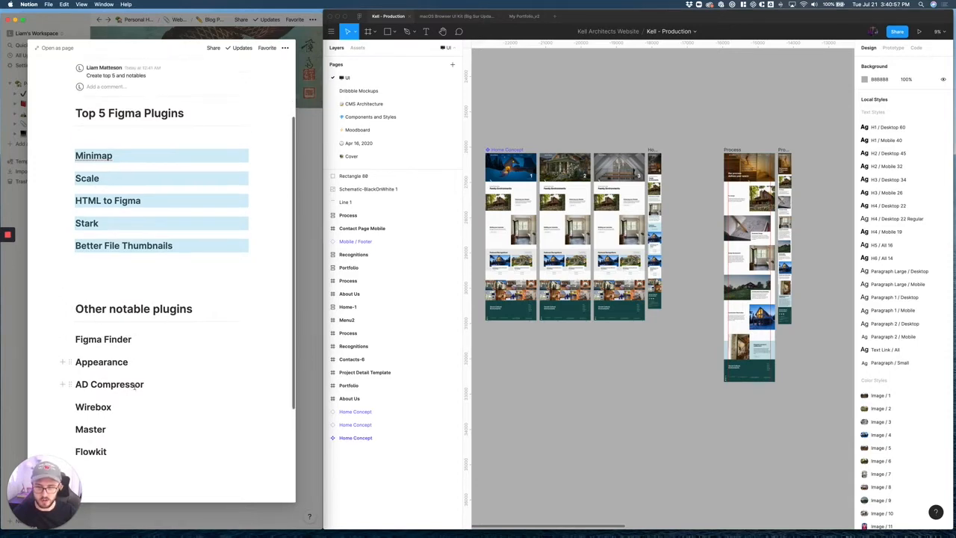
pyautogui.scroll(3, 131, 340)
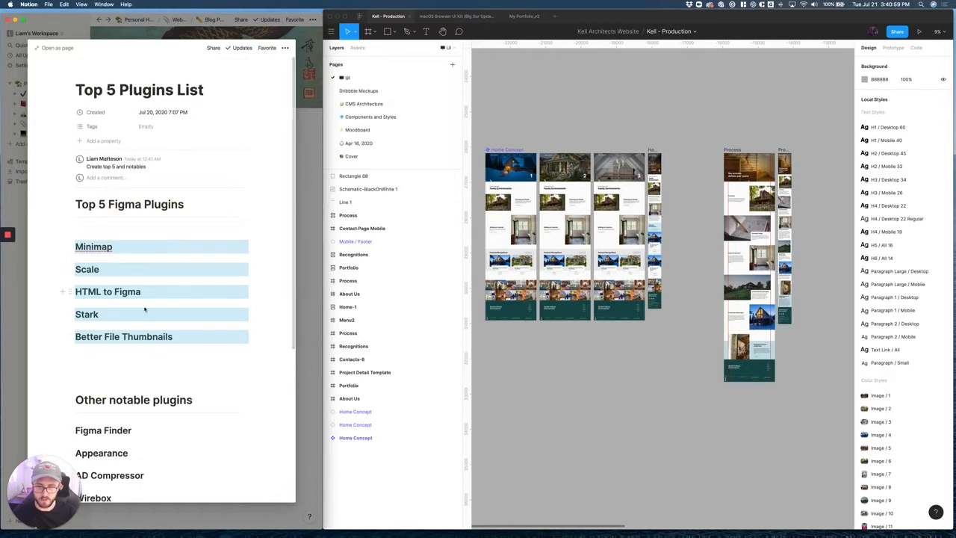
# Switch to Figma, run the Minimap plugin, and move its window onto the canvas beneath the Home Concept frames
pyautogui.click(620, 102)
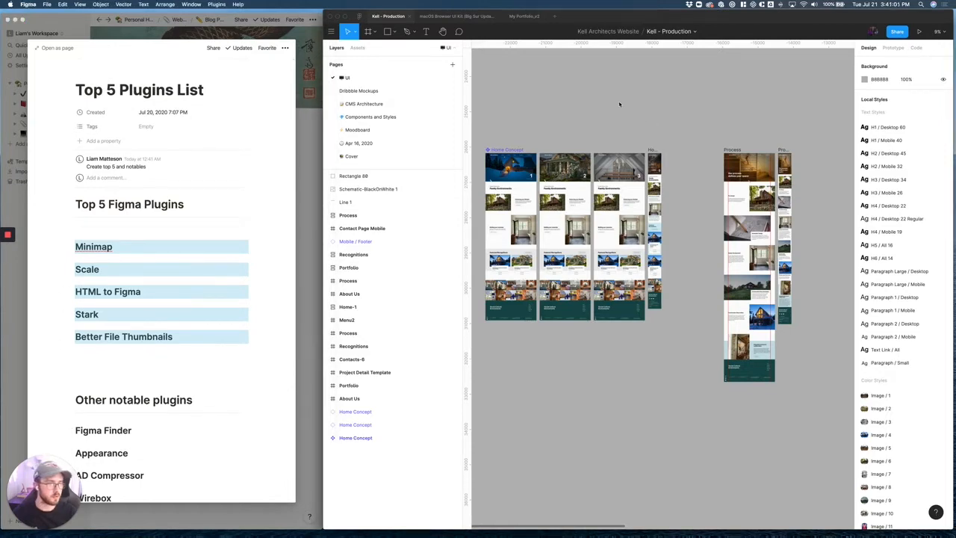
pyautogui.rightClick(550, 118)
pyautogui.moveTo(590, 143)
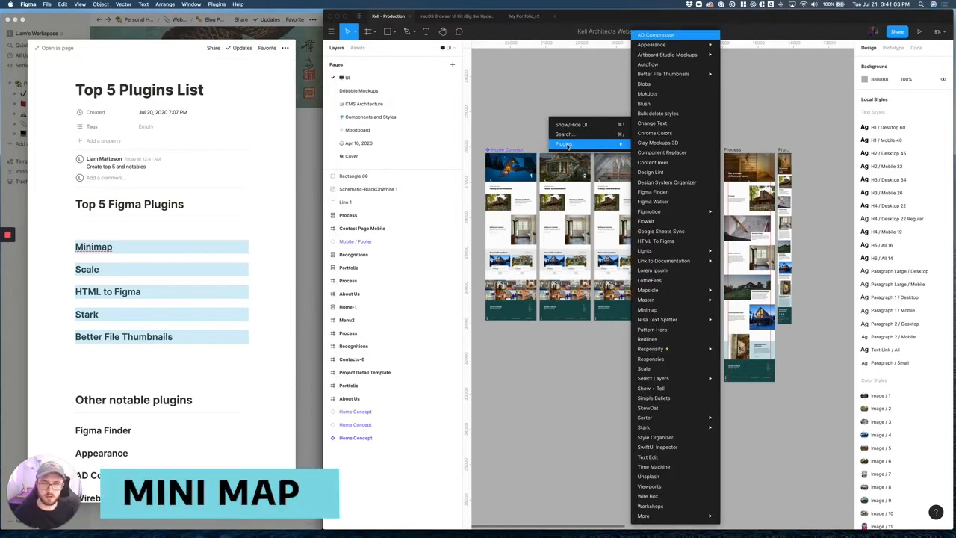
pyautogui.click(657, 309)
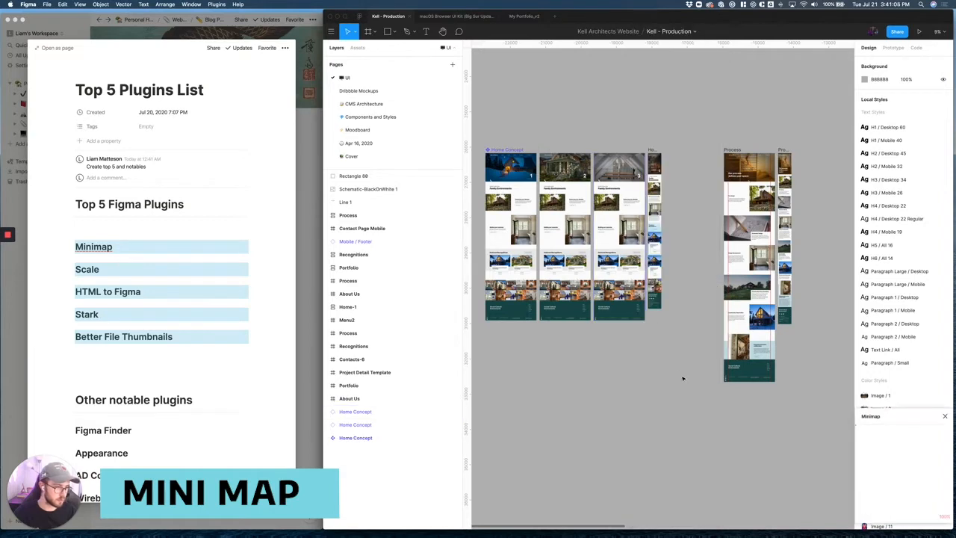
pyautogui.moveTo(877, 415); pyautogui.dragTo(506, 362)
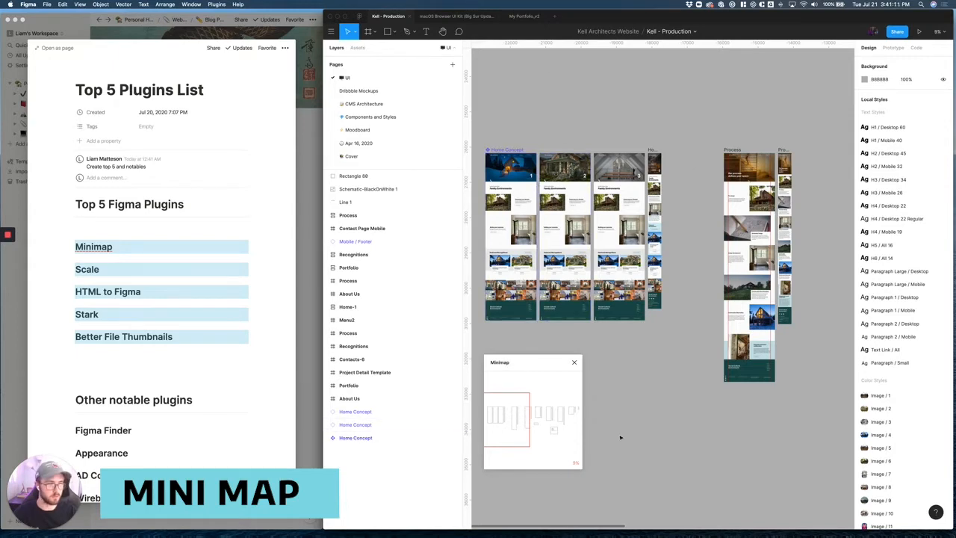
# Navigate the UI page with the Minimap, examining the Home Concept frames up close and the full row of page designs
pyautogui.moveTo(540, 420); pyautogui.dragTo(508, 425)
pyautogui.scroll(5, 521, 249)
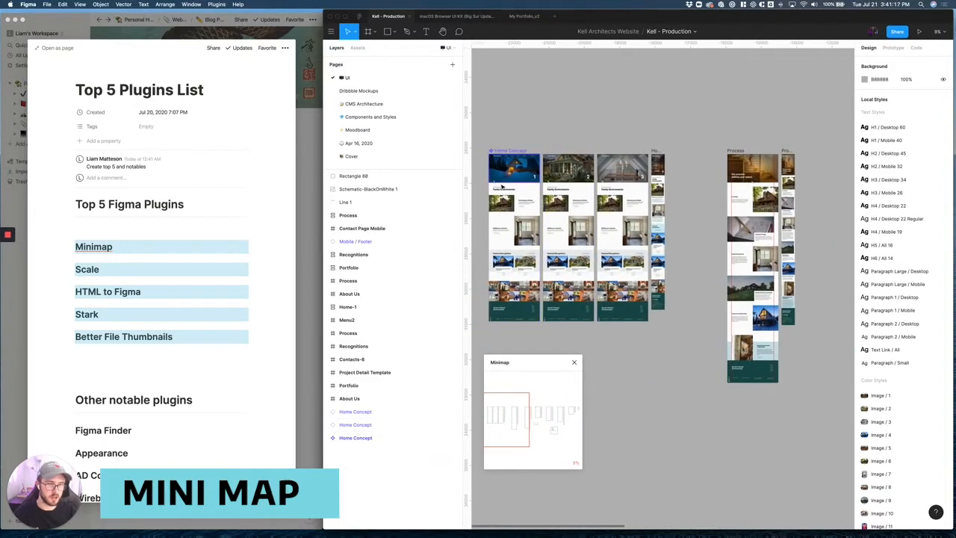
pyautogui.scroll(-1, 496, 416)
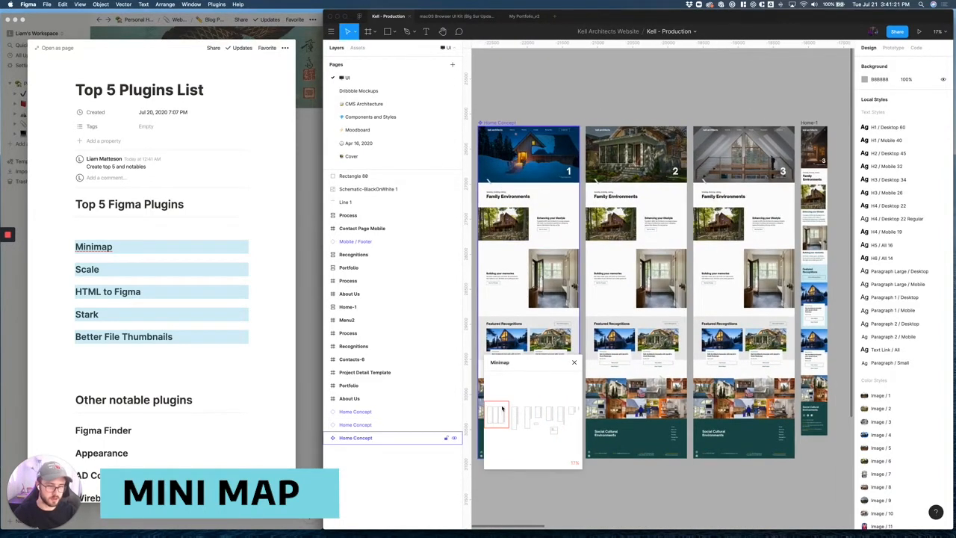
pyautogui.scroll(3, 510, 288)
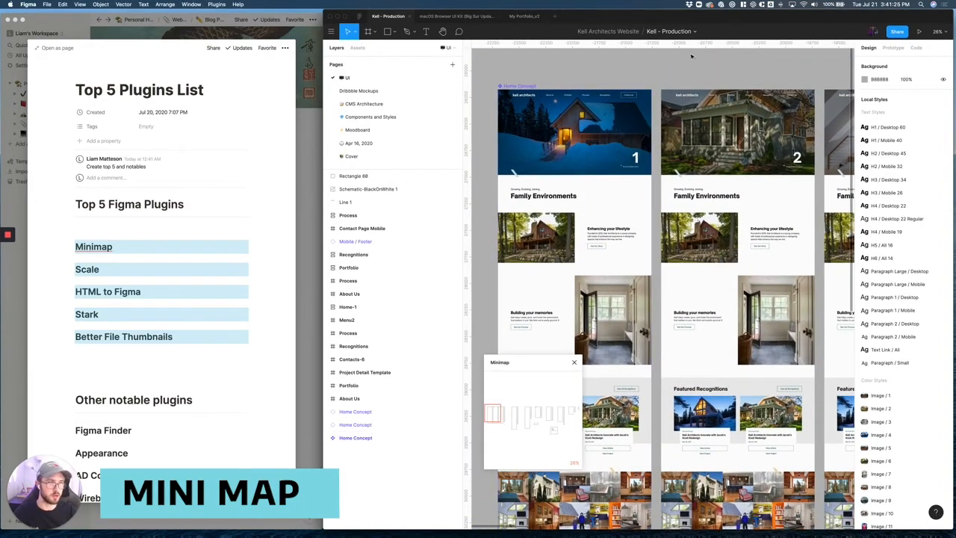
pyautogui.moveTo(496, 417); pyautogui.dragTo(553, 444)
pyautogui.scroll(-5, 562, 314)
pyautogui.scroll(-3, 618, 327)
pyautogui.scroll(2, 621, 162)
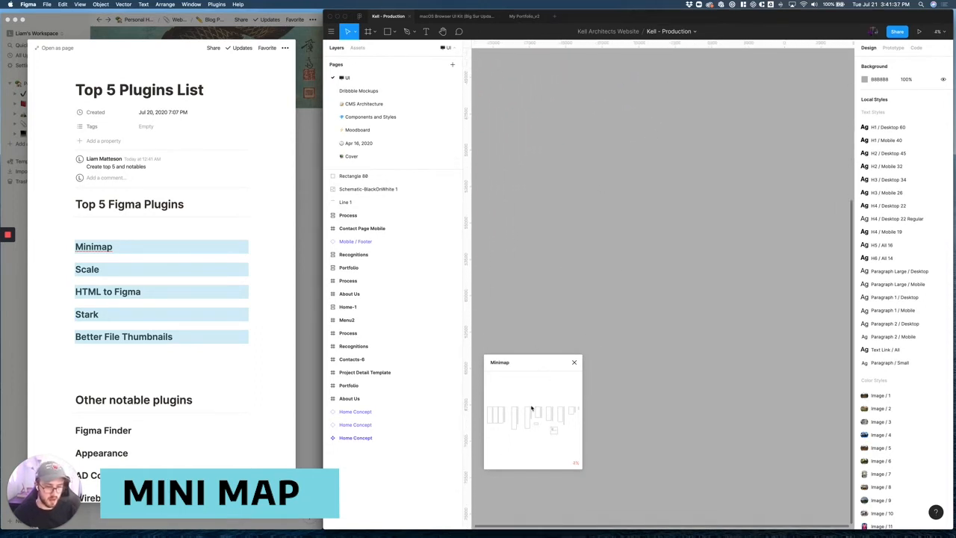
pyautogui.moveTo(534, 437); pyautogui.dragTo(532, 409)
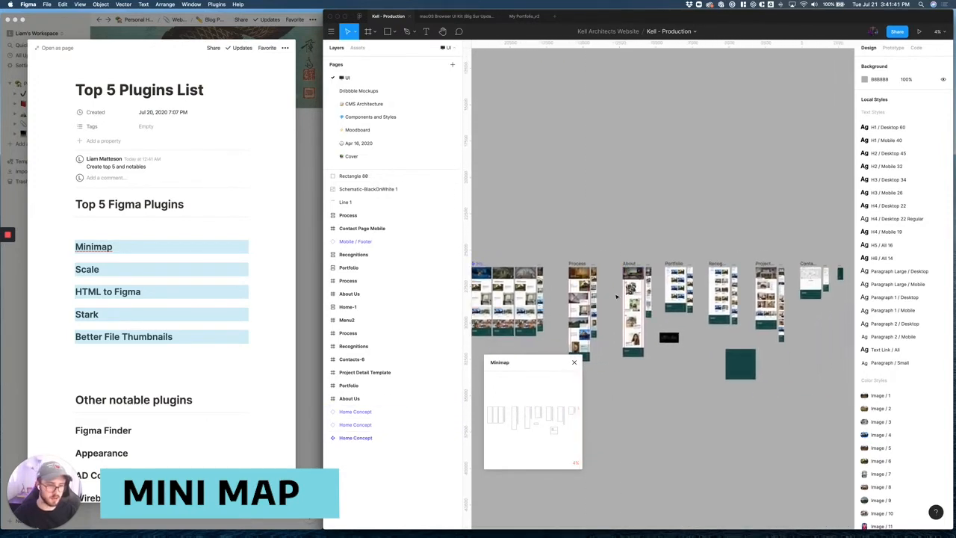
pyautogui.scroll(-1, 568, 340)
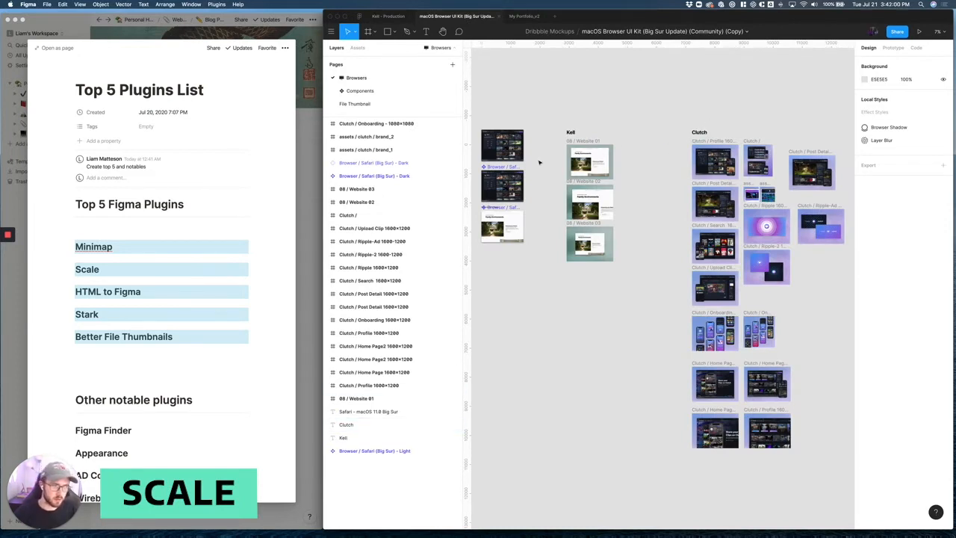
# Duplicate the light Safari browser component and place the copy below the original at X 0, Y 4351
pyautogui.scroll(3, 560, 165)
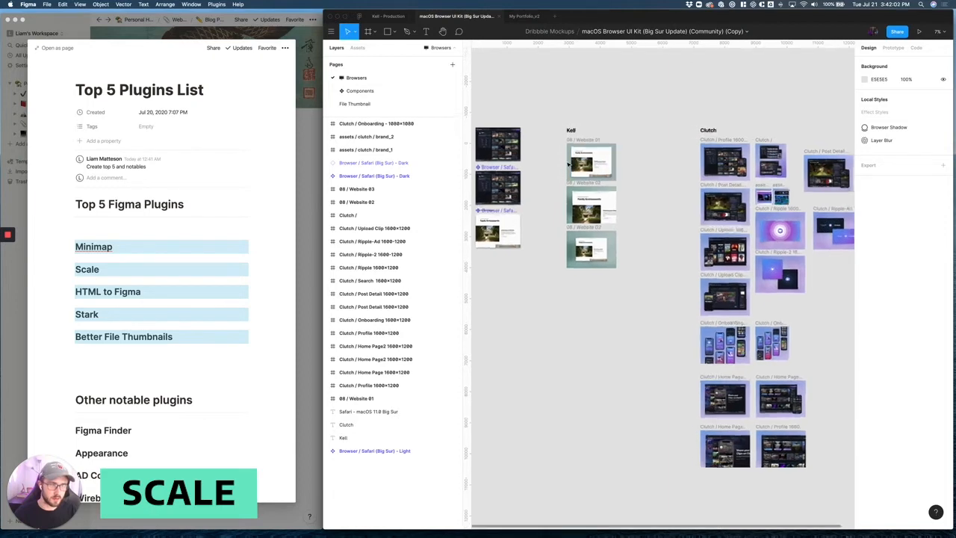
pyautogui.scroll(-3, 568, 165)
pyautogui.scroll(-1, 551, 184)
pyautogui.hscroll(-1, 550, 184)
pyautogui.click(546, 158)
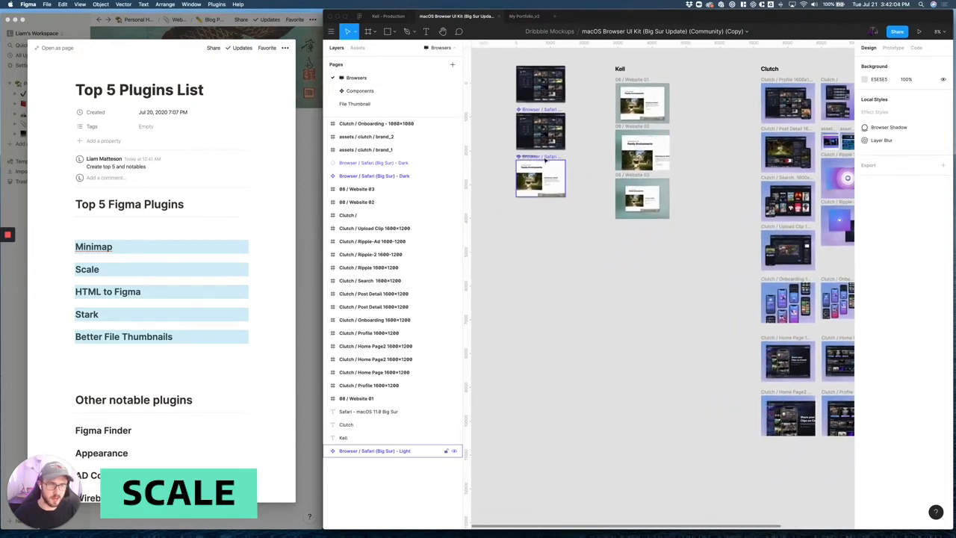
pyautogui.moveTo(549, 158); pyautogui.dragTo(549, 228)
pyautogui.scroll(5, 549, 232)
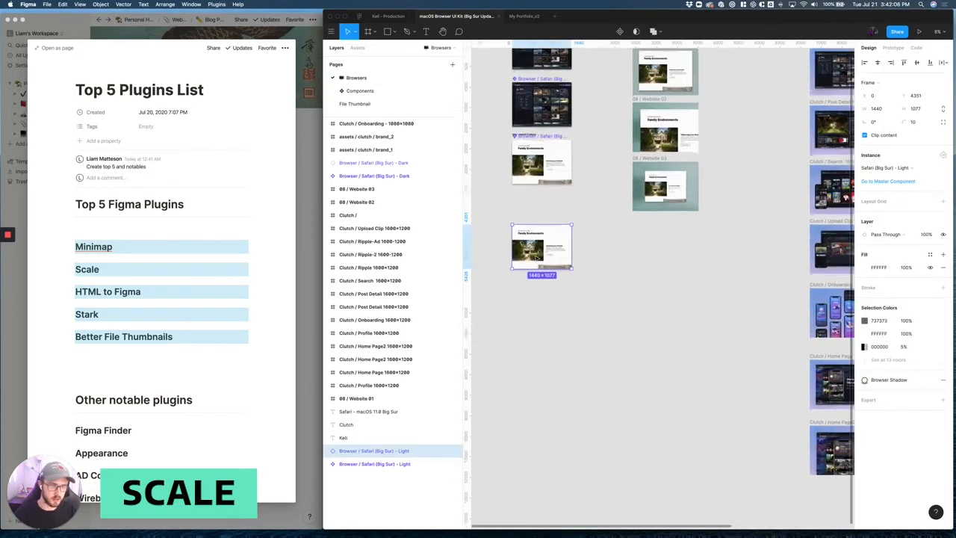
pyautogui.moveTo(609, 282)
pyautogui.mouseDown()
pyautogui.moveTo(563, 252)
pyautogui.moveTo(649, 313)
pyautogui.moveTo(600, 279)
pyautogui.moveTo(633, 300)
pyautogui.moveTo(608, 282)
pyautogui.mouseUp()
pyautogui.scroll(-5, 624, 236)
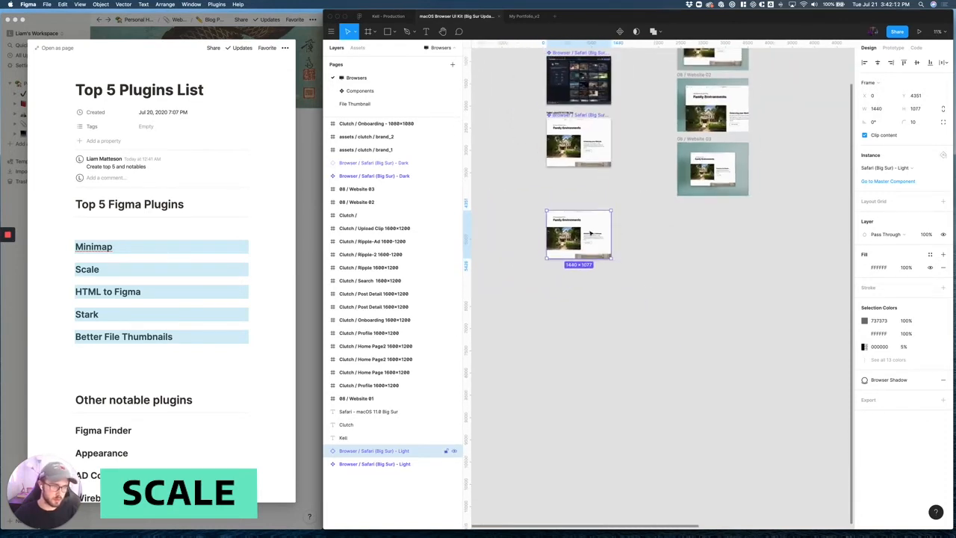
# Resize the light browser copy to 80 percent using the Scale plugin
pyautogui.rightClick(590, 233)
pyautogui.scroll(5, 553, 230)
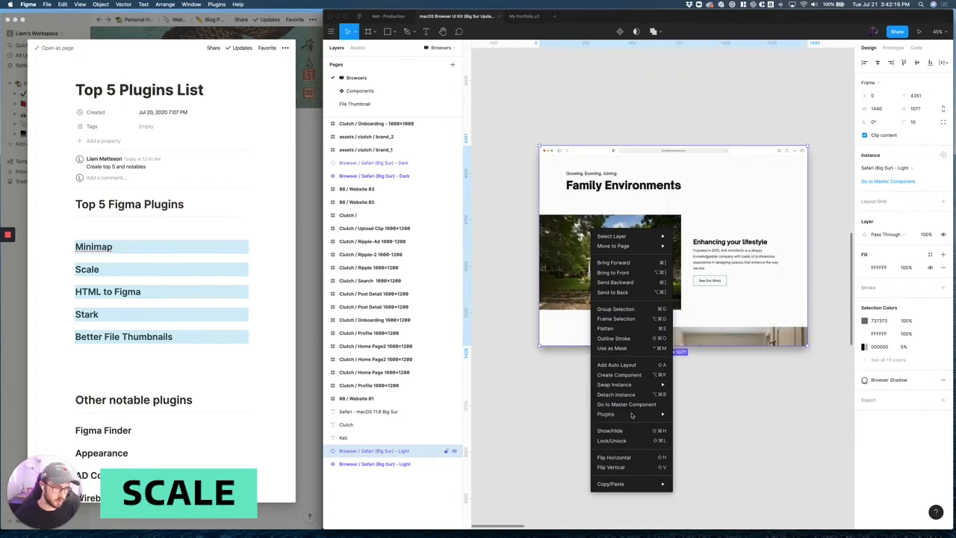
pyautogui.moveTo(632, 415)
pyautogui.click(693, 370)
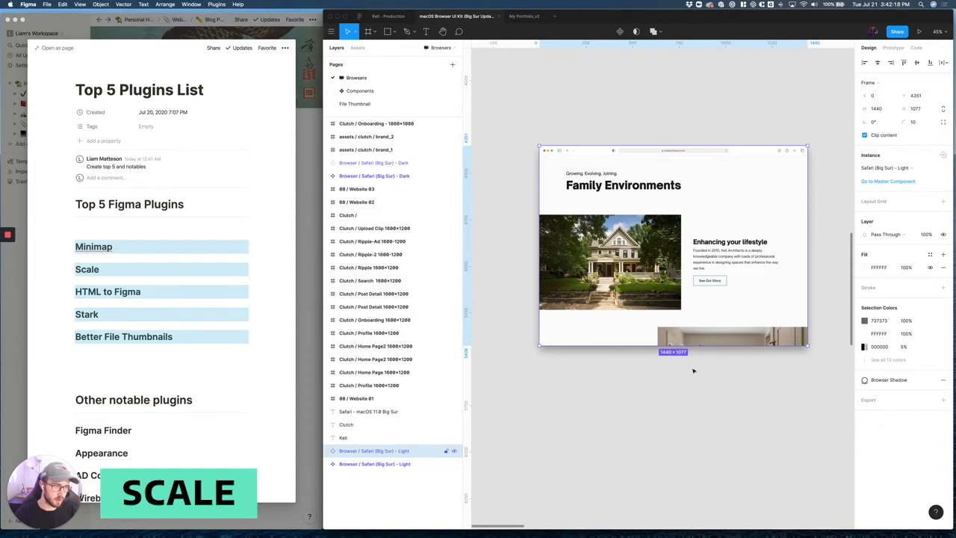
pyautogui.moveTo(782, 177); pyautogui.dragTo(591, 393)
pyautogui.click(647, 413)
pyautogui.click(590, 431)
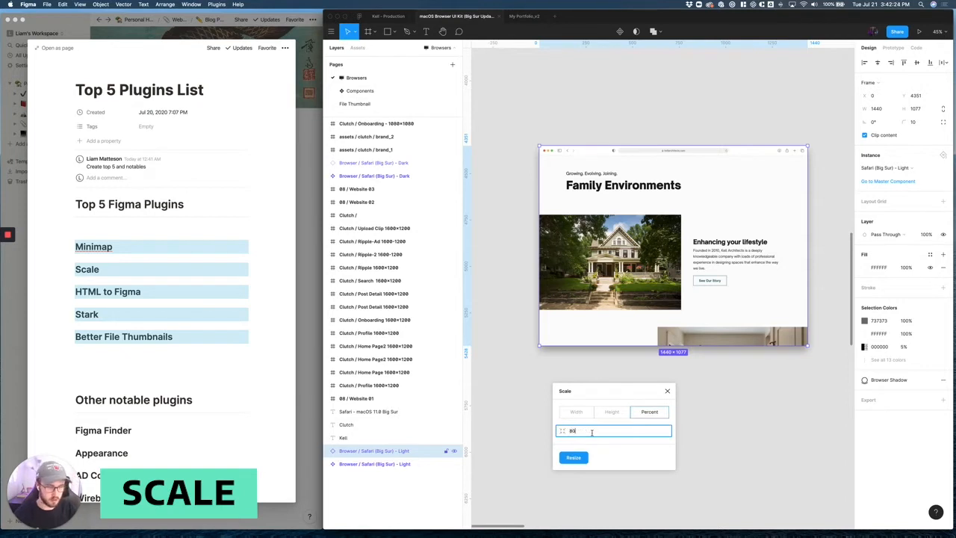
pyautogui.click(573, 457)
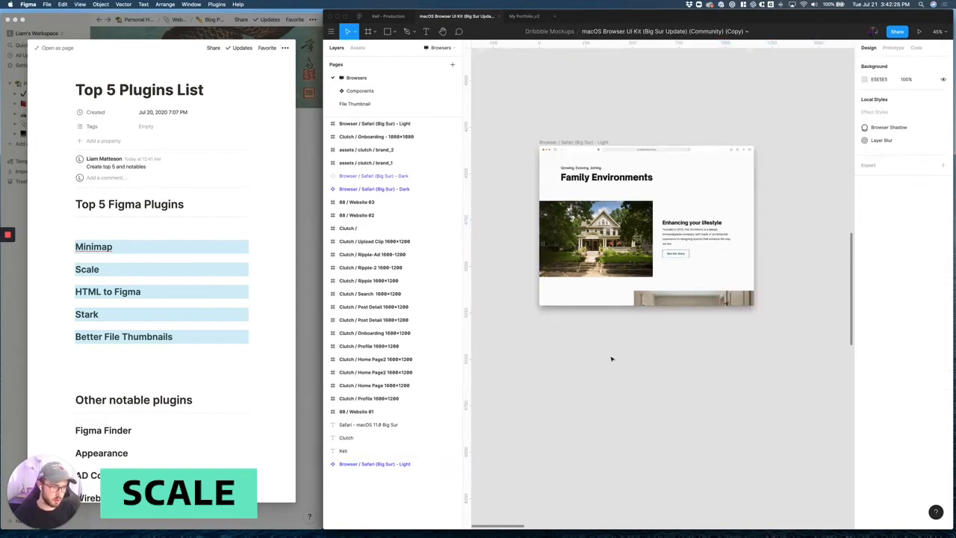
# Undo the percentage resize of the light browser copy and leave nothing selected
pyautogui.press('super+z')
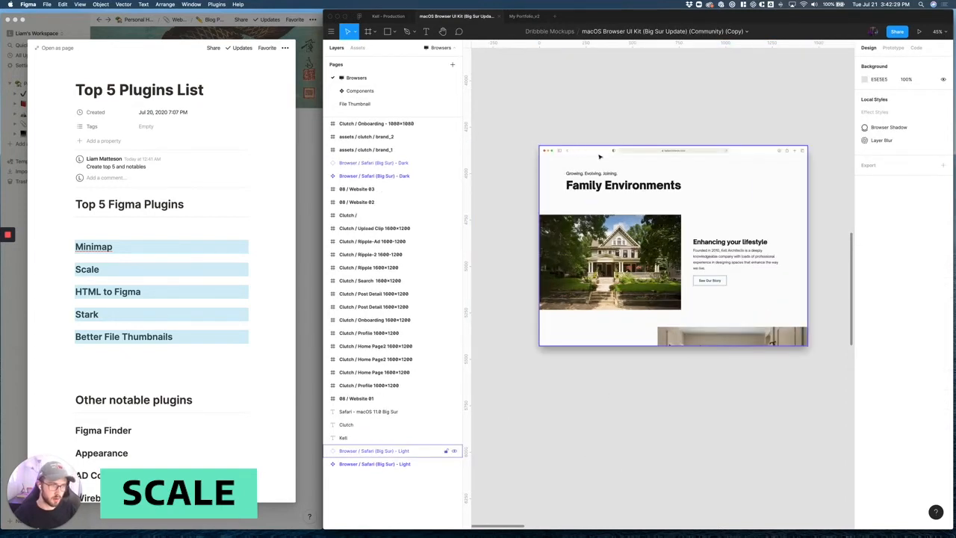
pyautogui.click(603, 312)
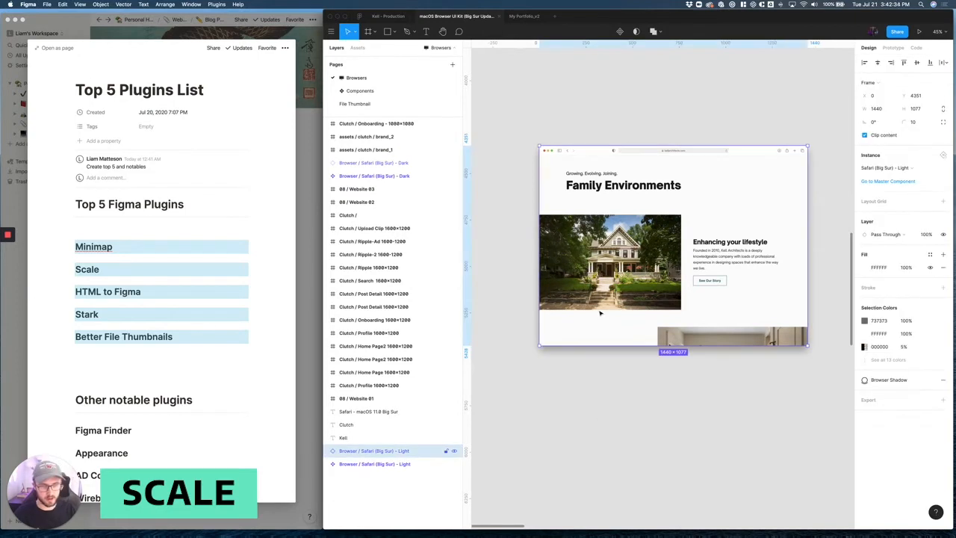
pyautogui.press('Escape')
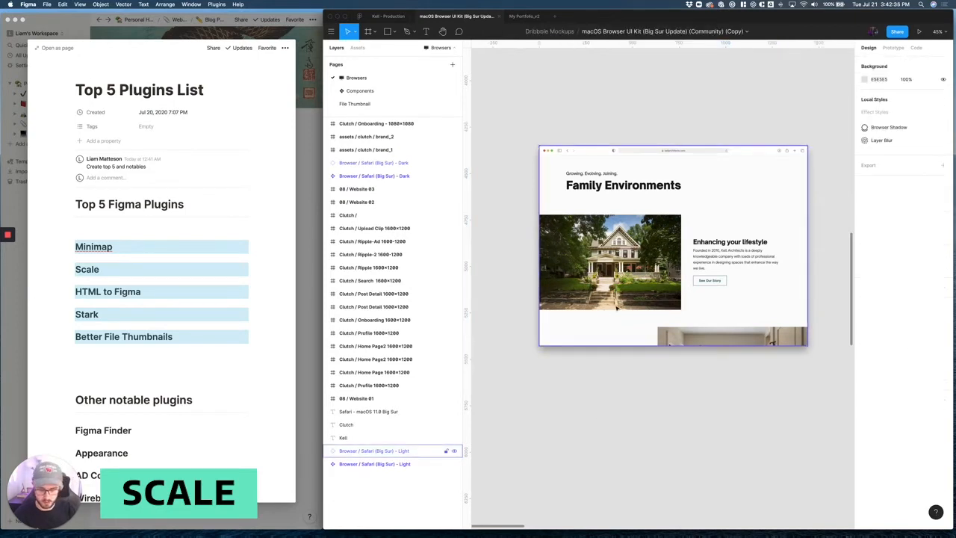
# Rerun the Scale plugin and resize the light browser copy proportionally to a width of 1200
pyautogui.press('alt+super+p')
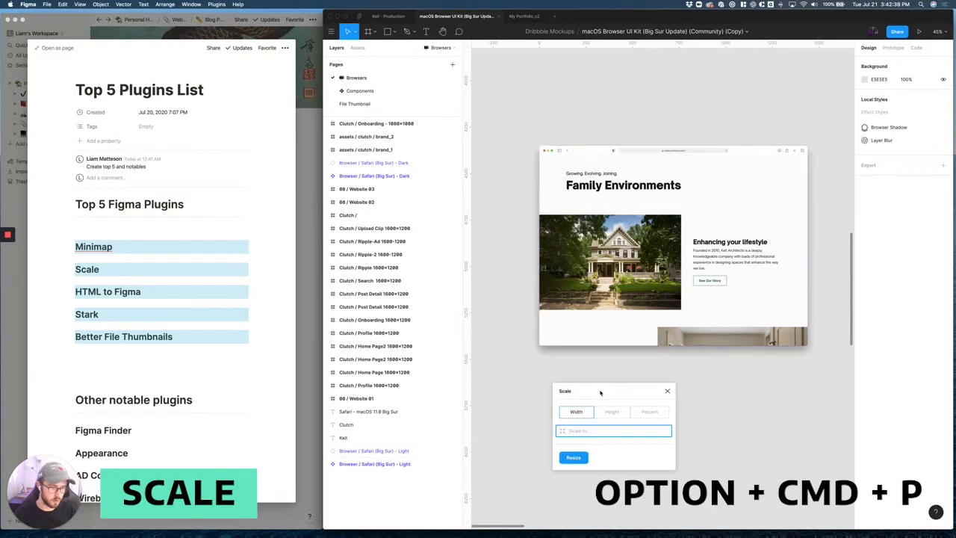
pyautogui.click(559, 375)
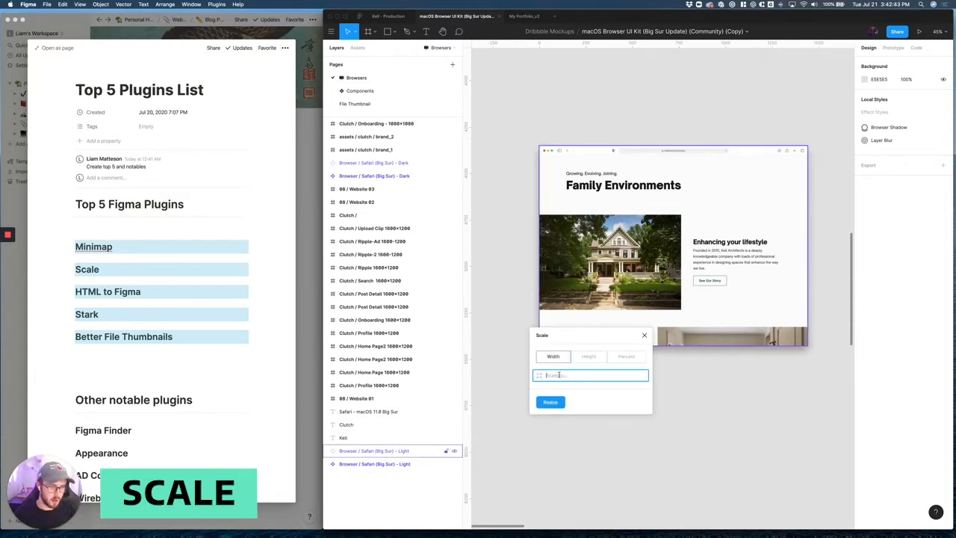
pyautogui.write('1200')
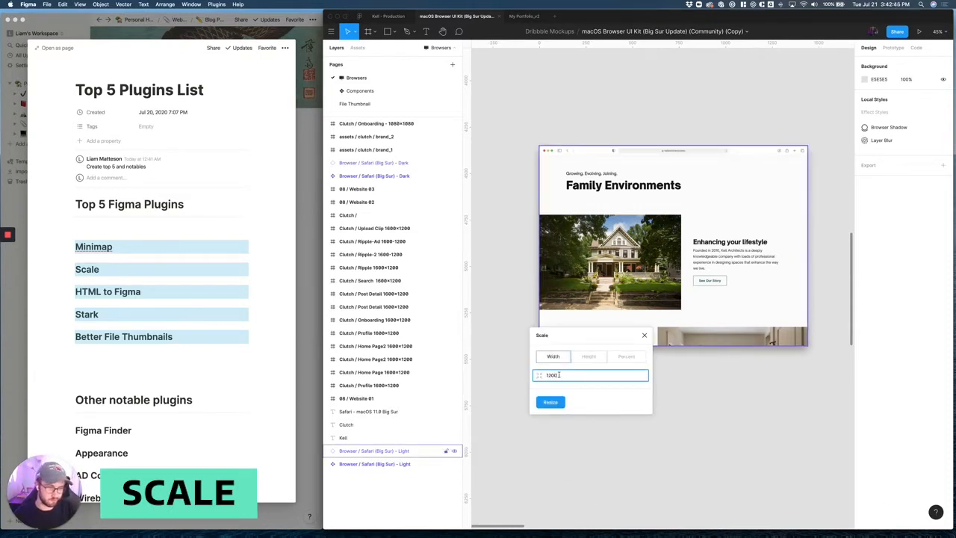
pyautogui.press('Return')
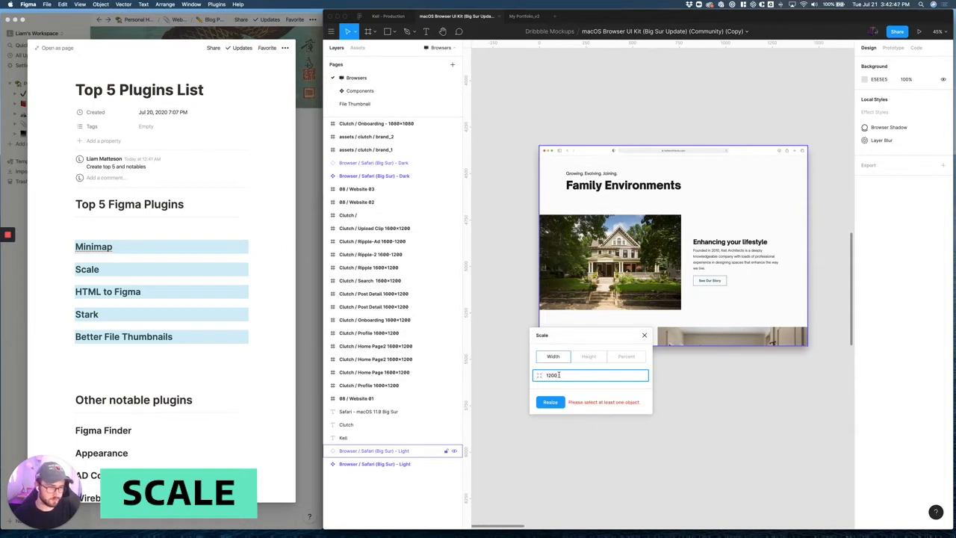
pyautogui.click(590, 193)
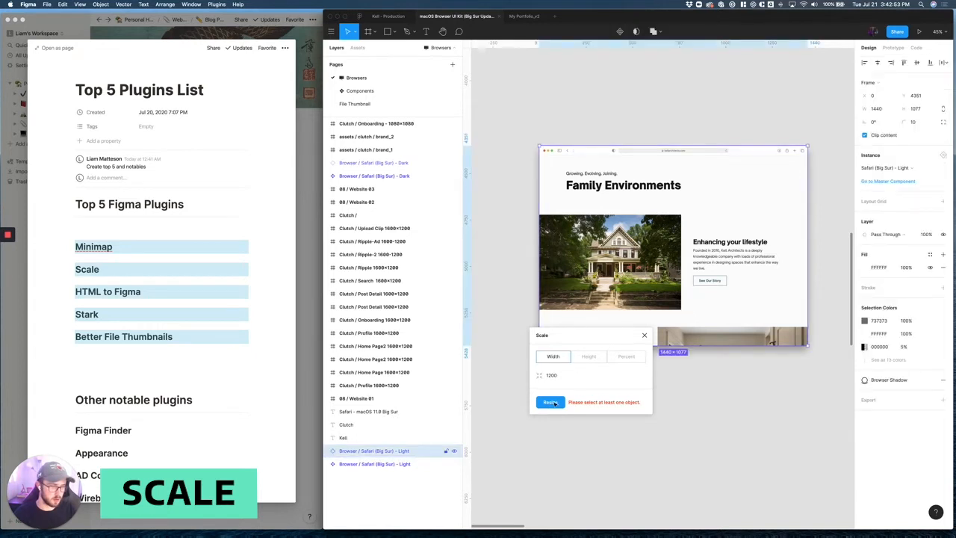
pyautogui.click(553, 402)
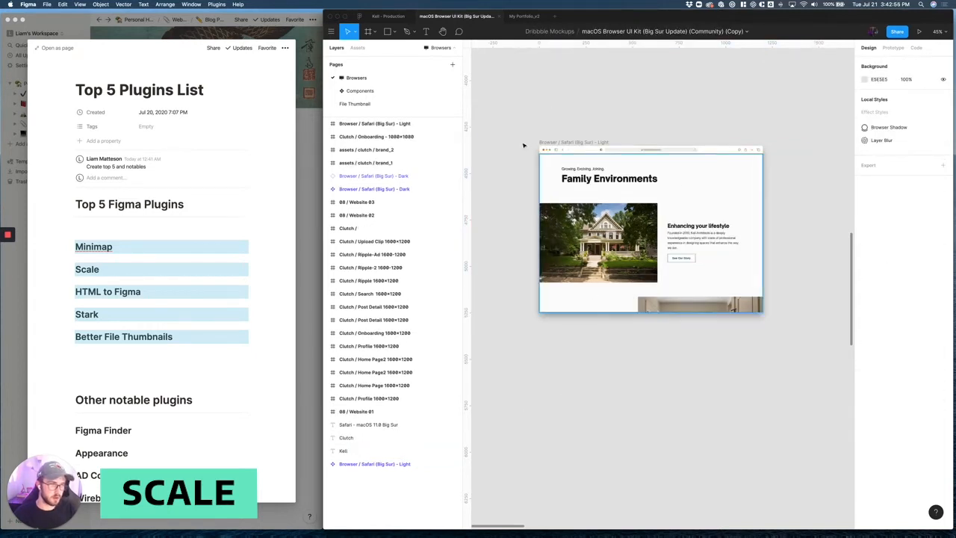
# Select the resized browser frame and examine its dimensions and content beside the original above it
pyautogui.scroll(-3, 547, 140)
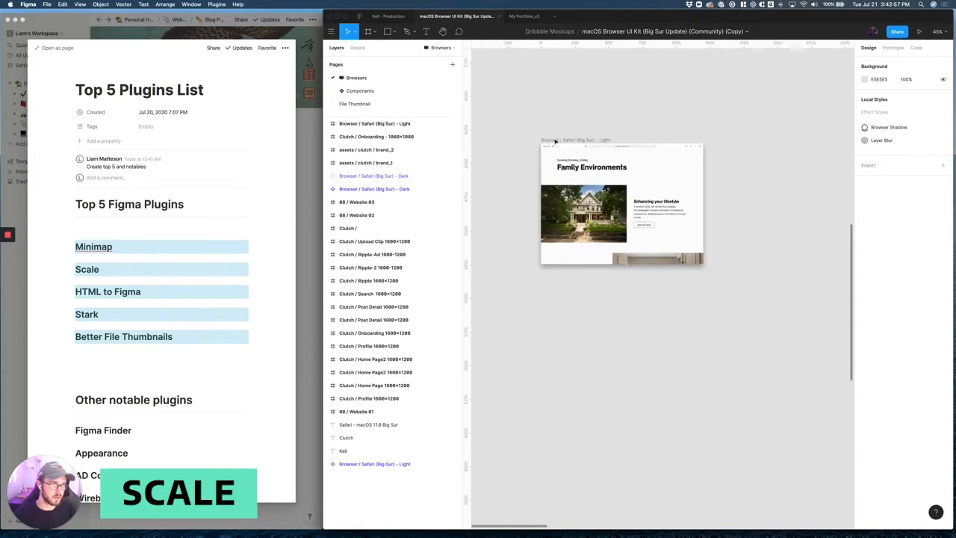
pyautogui.click(566, 139)
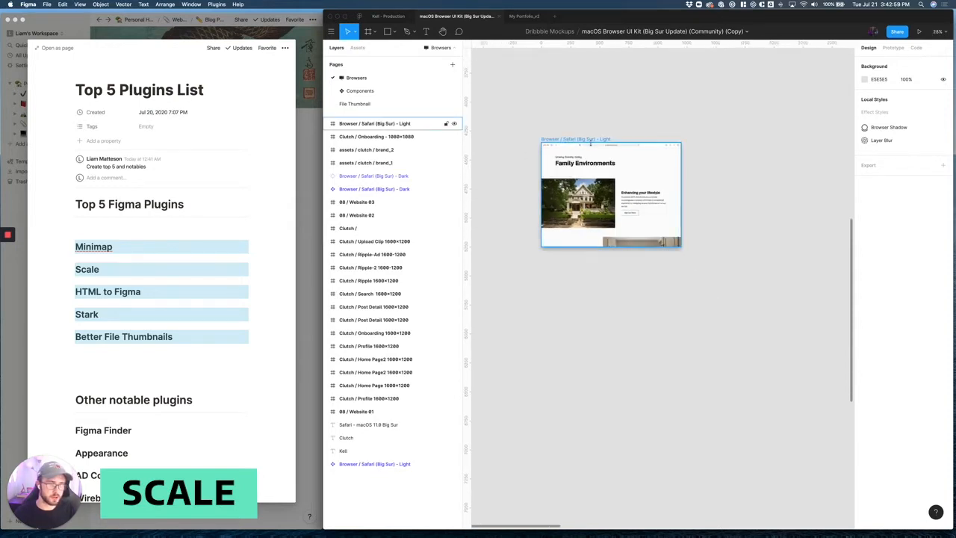
pyautogui.click(581, 150)
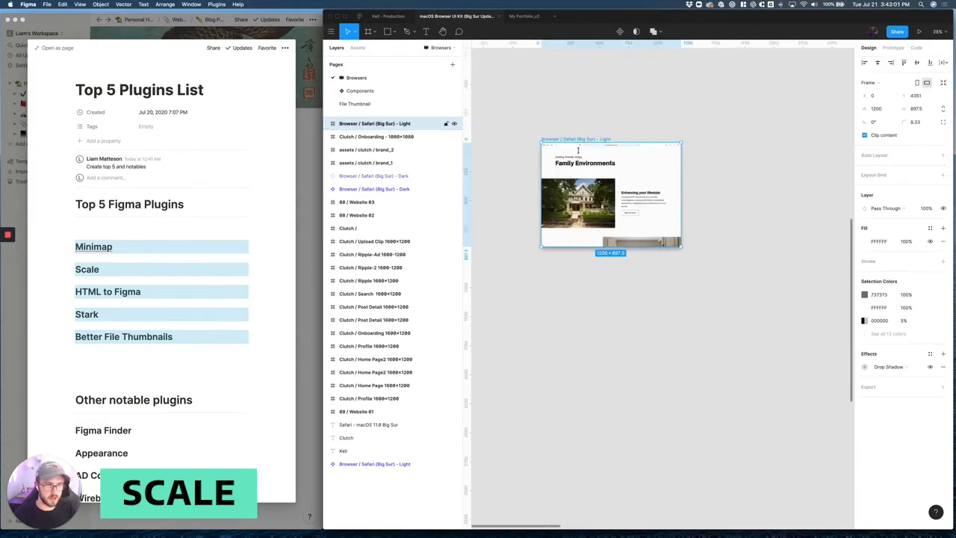
pyautogui.scroll(3, 576, 150)
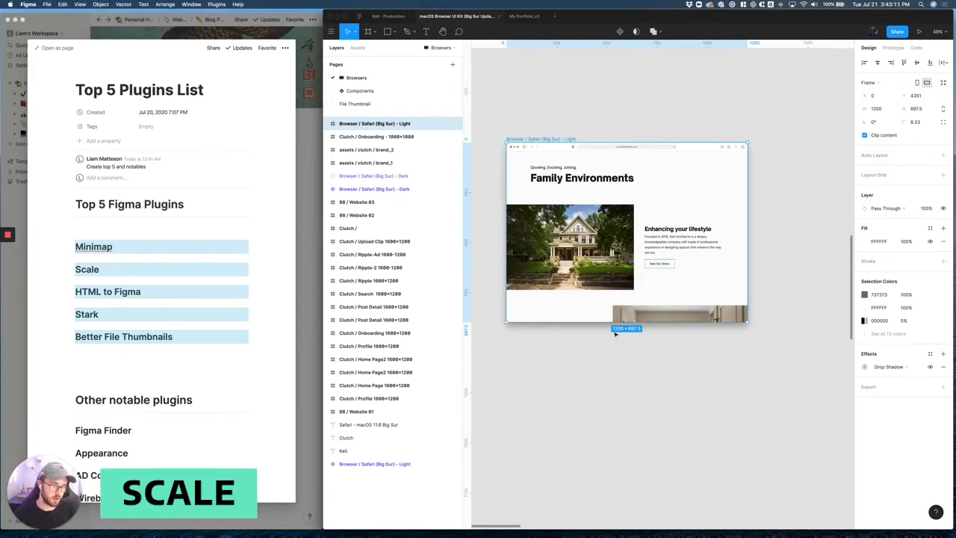
pyautogui.scroll(-3, 585, 296)
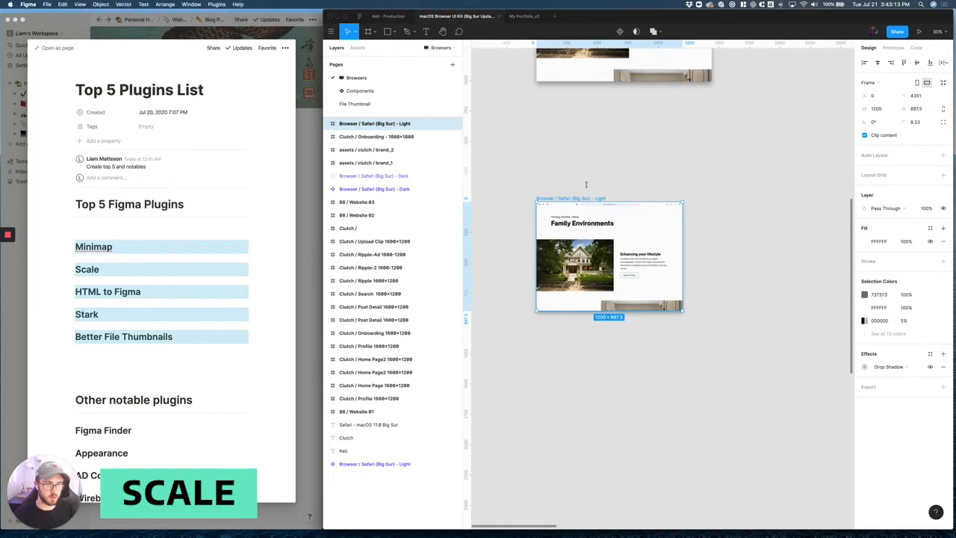
pyautogui.scroll(-3, 585, 188)
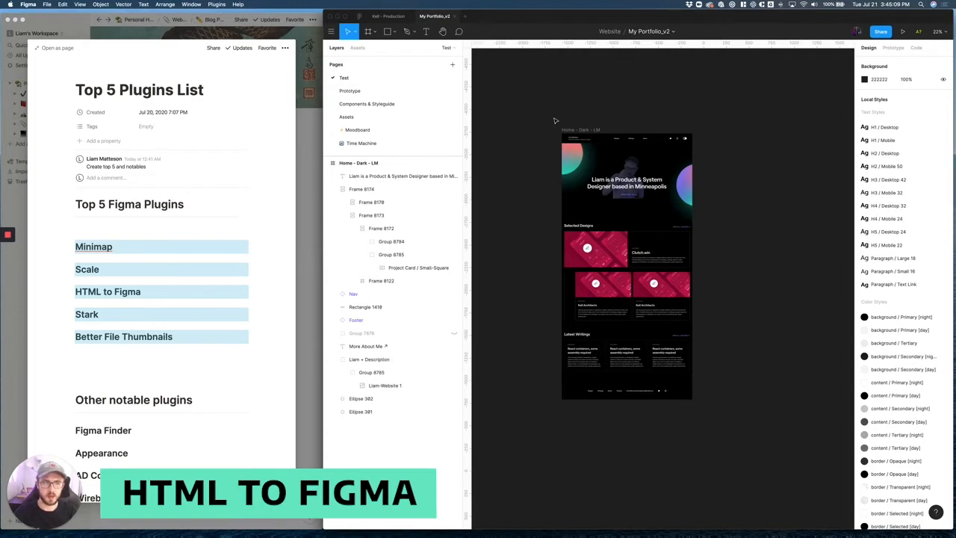
pyautogui.hscroll(3, 556, 149)
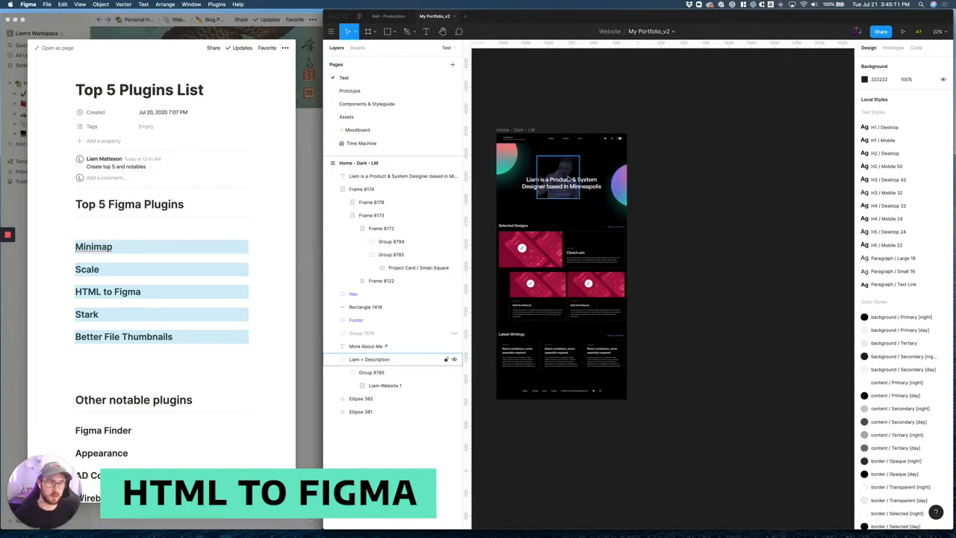
pyautogui.hscroll(-2, 557, 177)
pyautogui.scroll(2, 556, 177)
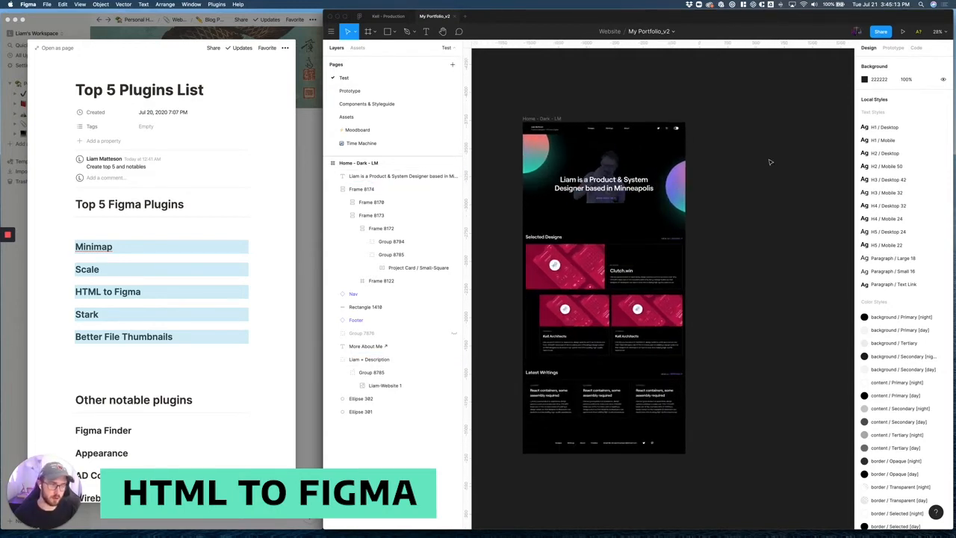
pyautogui.hscroll(2, 751, 157)
pyautogui.scroll(-2, 704, 154)
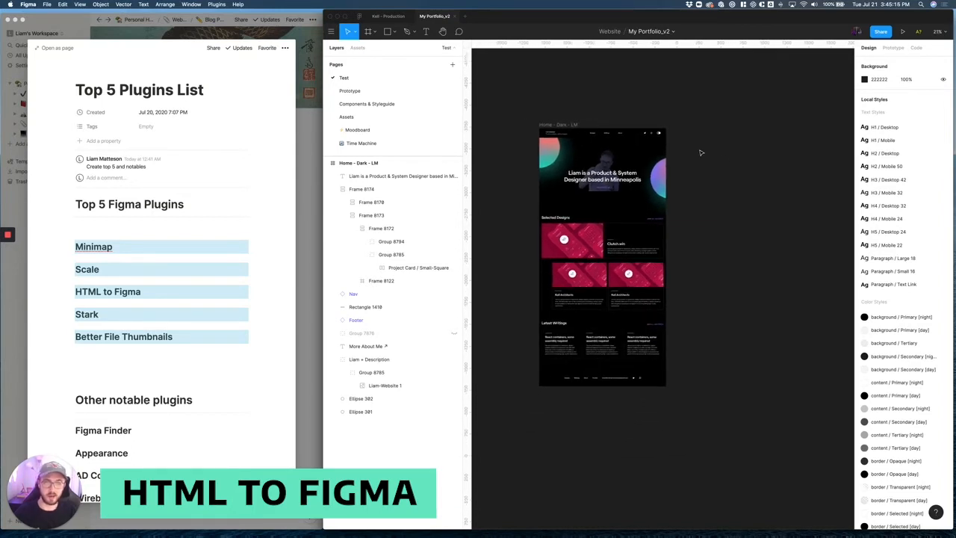
# Run the HTML To Figma plugin and place its window beside the dark home page design
pyautogui.hscroll(2, 701, 153)
pyautogui.rightClick(696, 155)
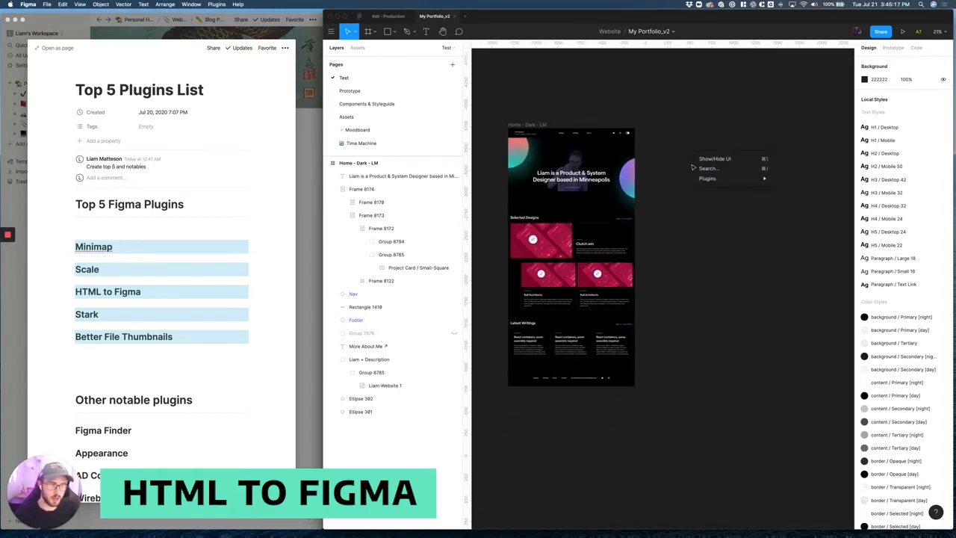
pyautogui.moveTo(717, 180)
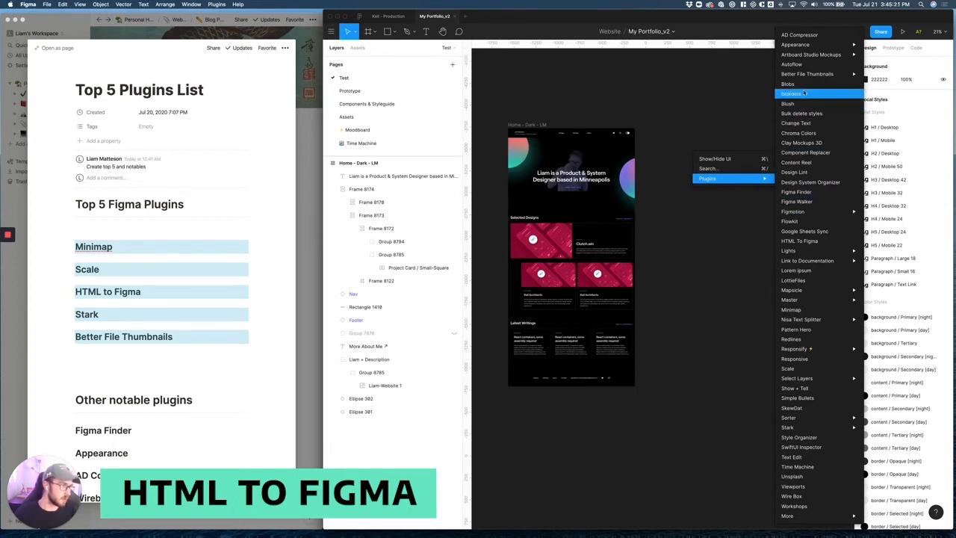
pyautogui.click(798, 241)
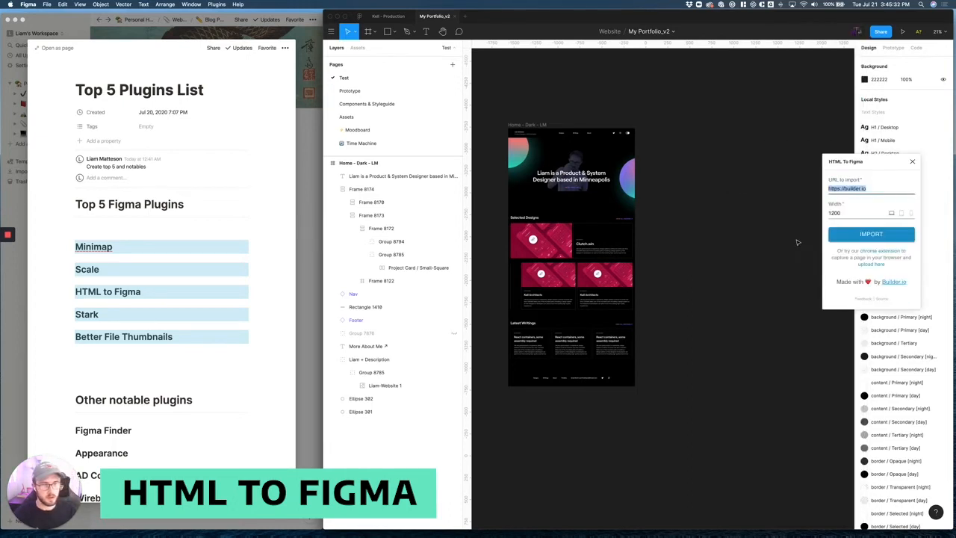
pyautogui.moveTo(856, 161); pyautogui.dragTo(679, 152)
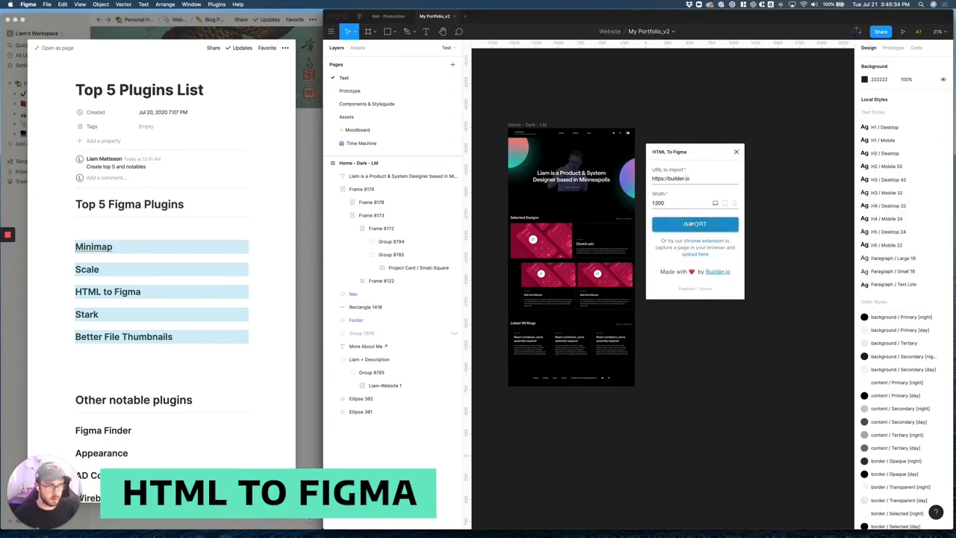
# Replace the plugin's import URL with the address of the designer portfolio website open in Chrome
pyautogui.click(699, 179)
pyautogui.press('super+Tab')
pyautogui.press('Tab')
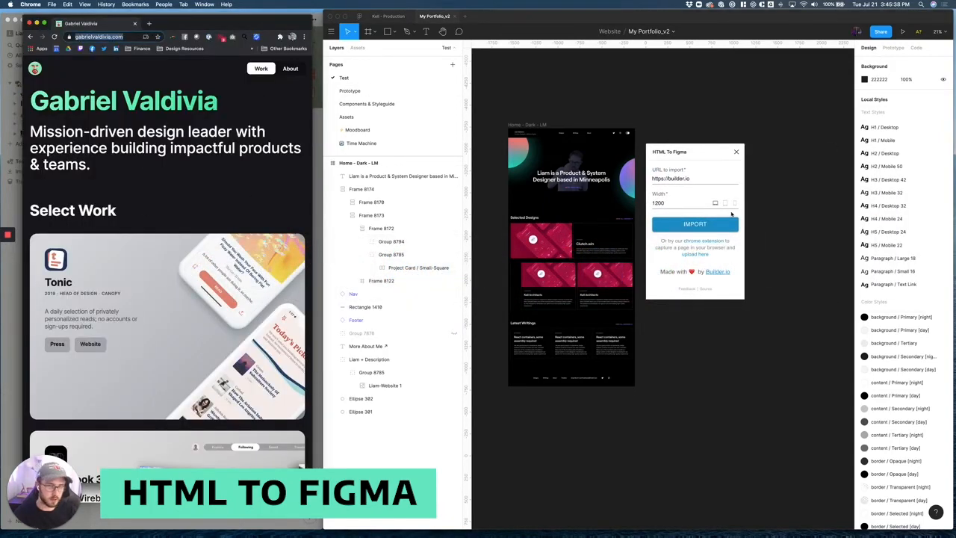
pyautogui.click(695, 181)
pyautogui.press('super+a')
pyautogui.write('https://www.gabrielvaldivia.com/')
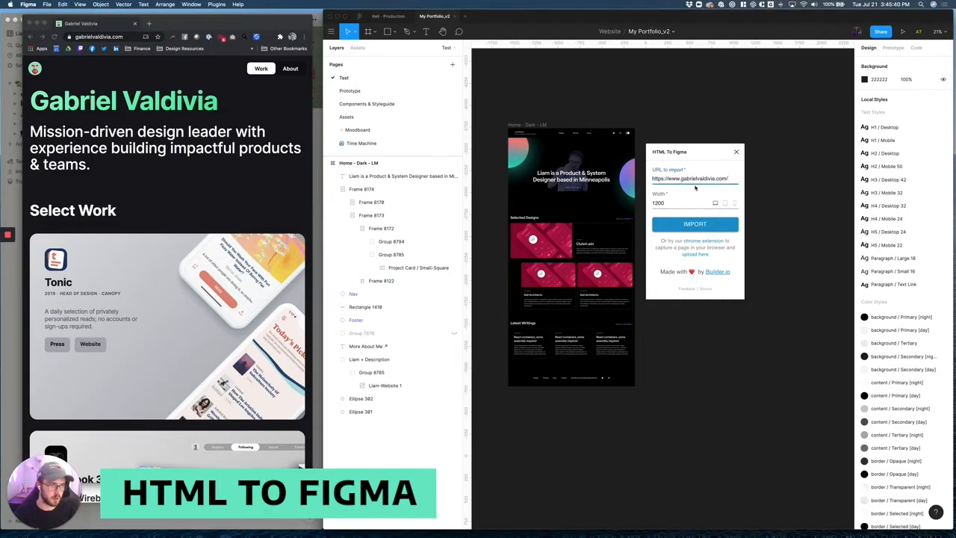
# Set the import width to 1440 and import the portfolio website as editable layers
pyautogui.doubleClick(669, 204)
pyautogui.write('1')
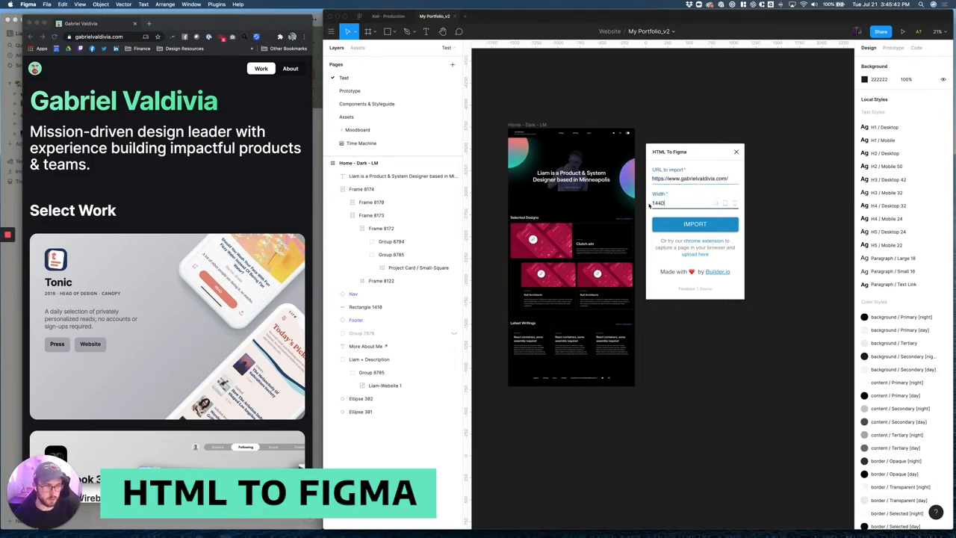
pyautogui.write('440')
pyautogui.click(691, 224)
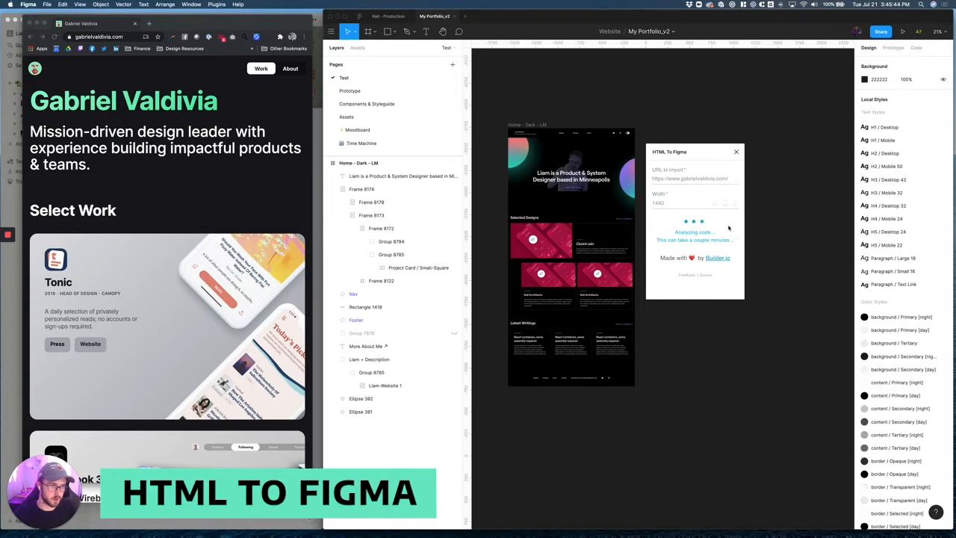
# Move the imported website frame up beside the dark home page design, to about X 98, Y -3734
pyautogui.hscroll(3, 698, 141)
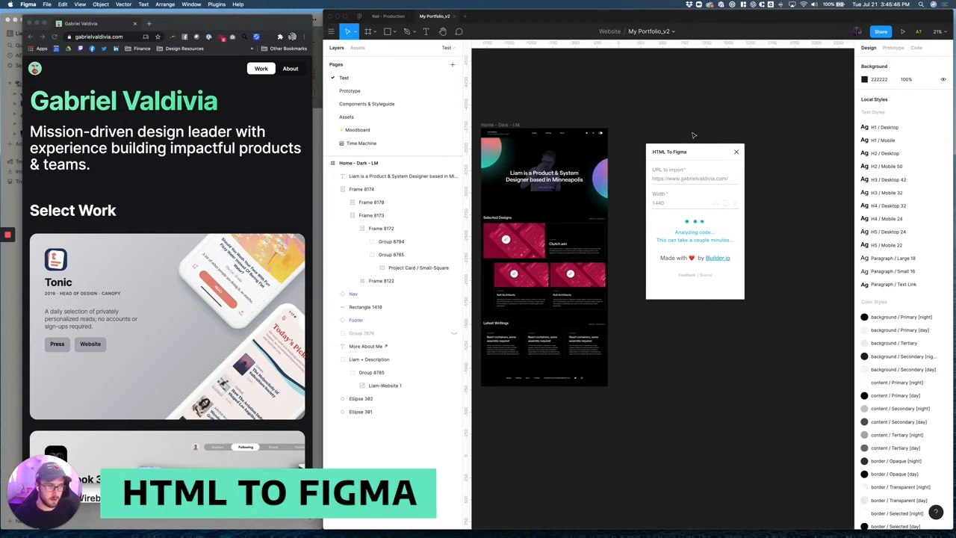
pyautogui.scroll(-2, 693, 135)
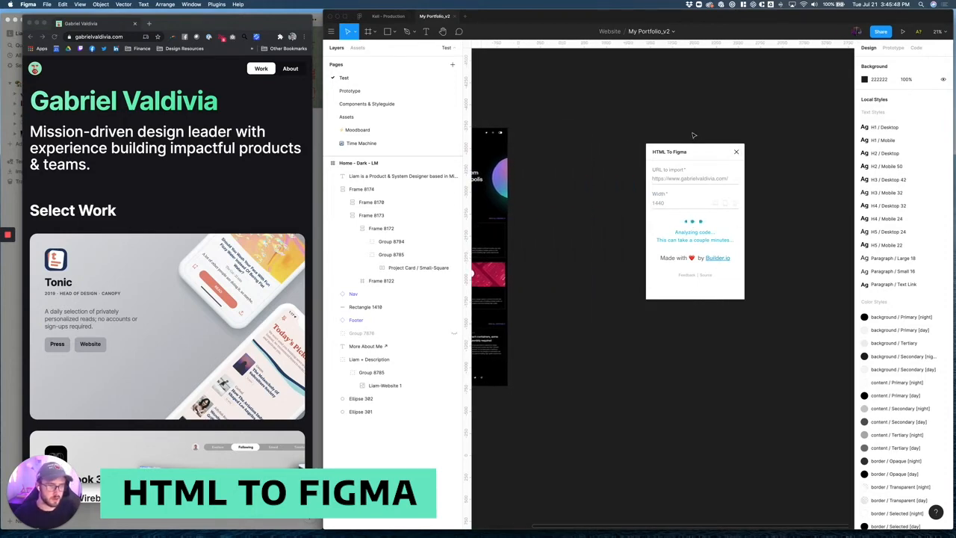
pyautogui.scroll(-2, 713, 134)
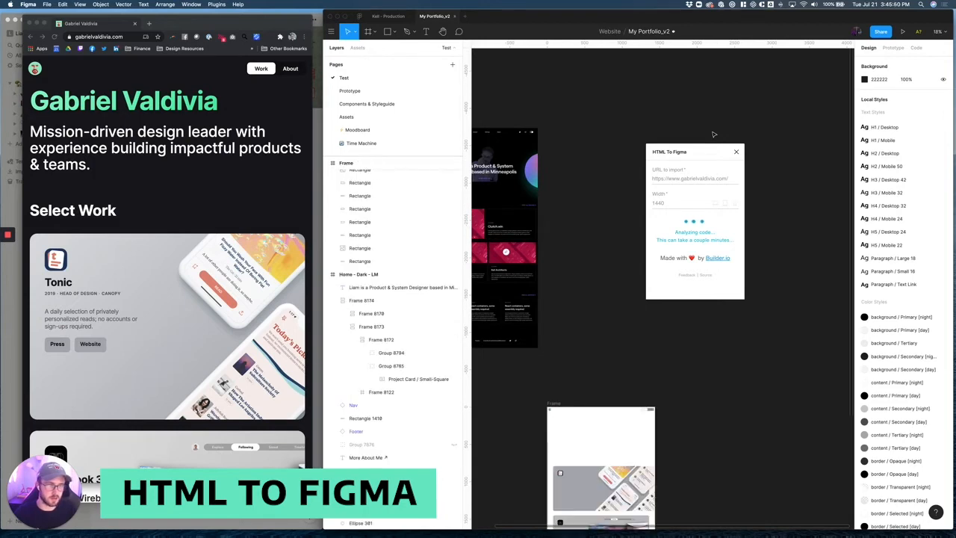
pyautogui.scroll(-5, 565, 388)
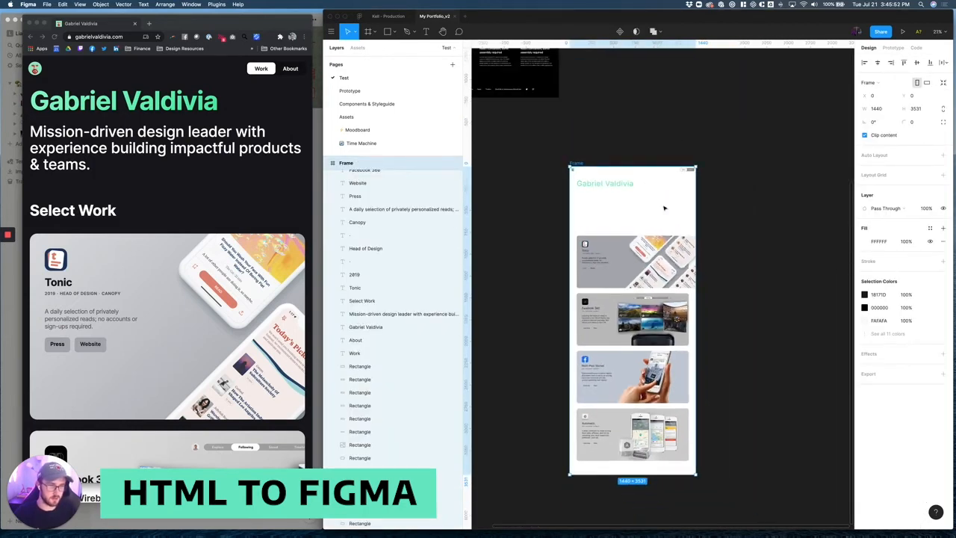
pyautogui.moveTo(619, 181); pyautogui.dragTo(621, 218)
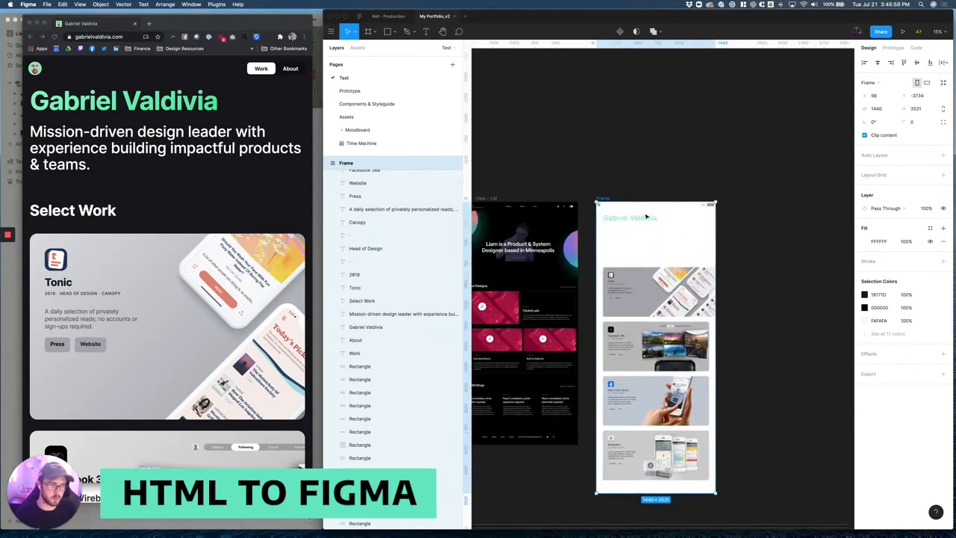
# Examine the text properties of the imported frame's green name heading and the Tonic card title
pyautogui.scroll(10, 628, 204)
pyautogui.scroll(-2, 660, 156)
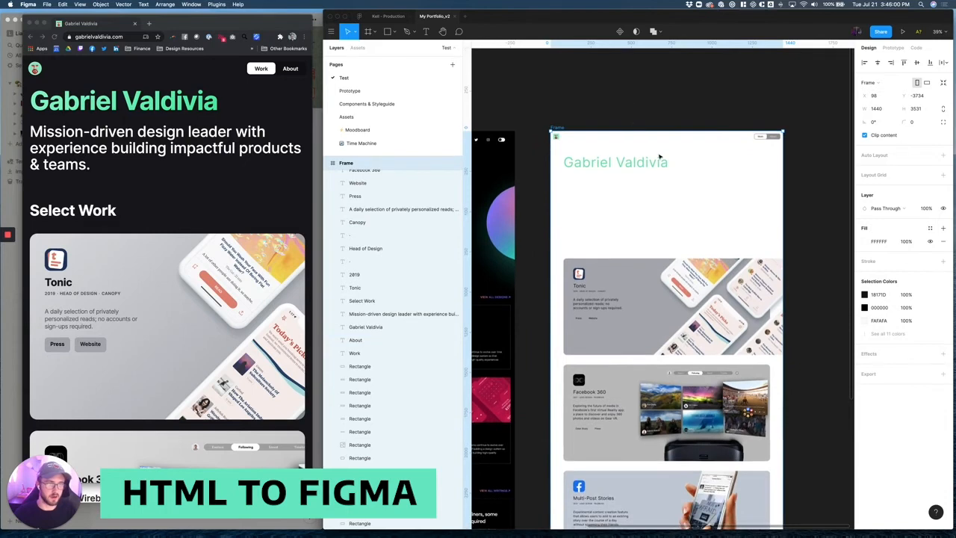
pyautogui.click(636, 164)
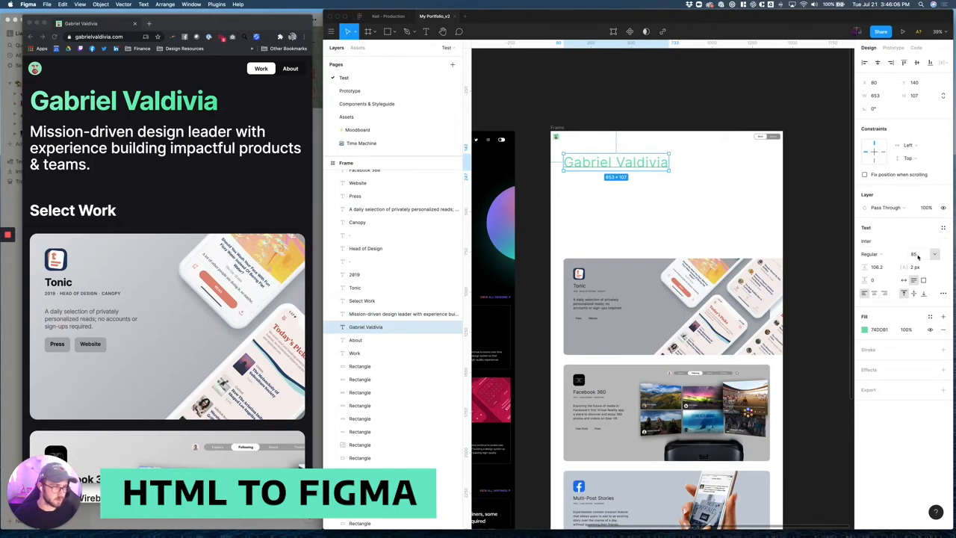
pyautogui.click(583, 289)
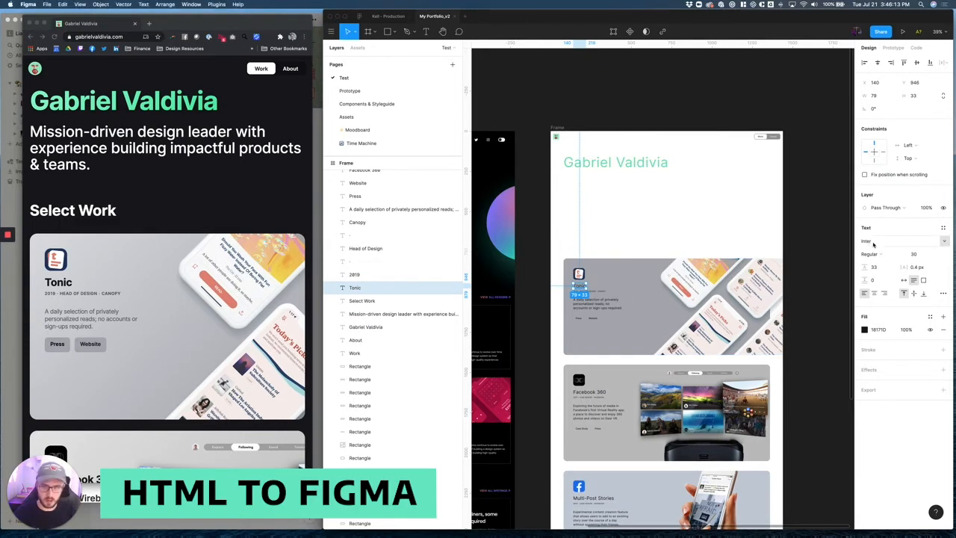
# Switch to Chrome, inspect the hero tagline's typeface and colors with CSS Peeper, and return to the Figma file
pyautogui.press('super+Tab')
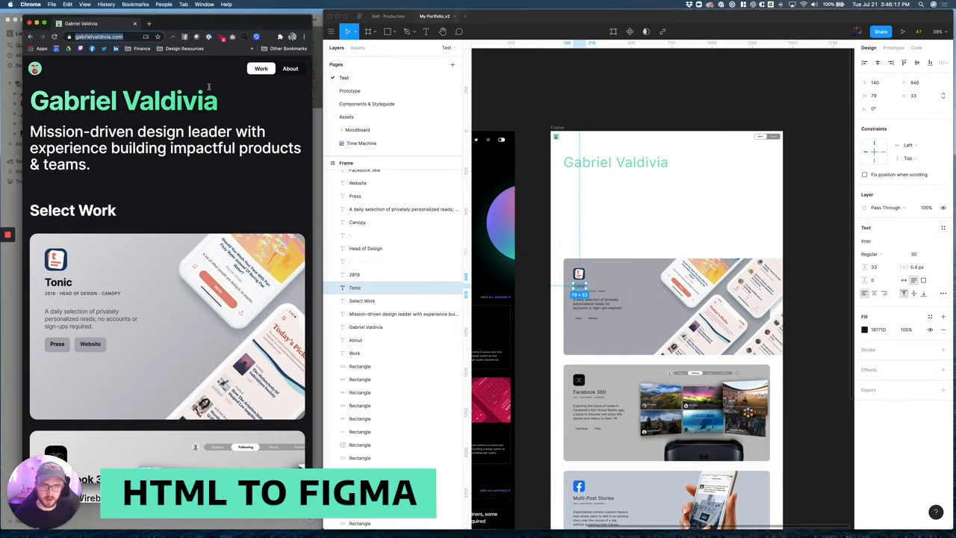
pyautogui.click(54, 4)
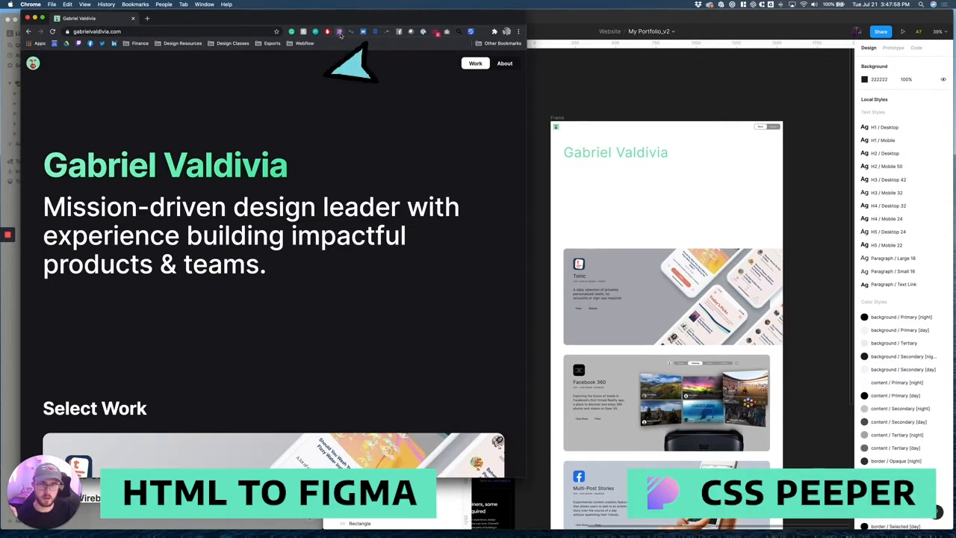
pyautogui.click(253, 199)
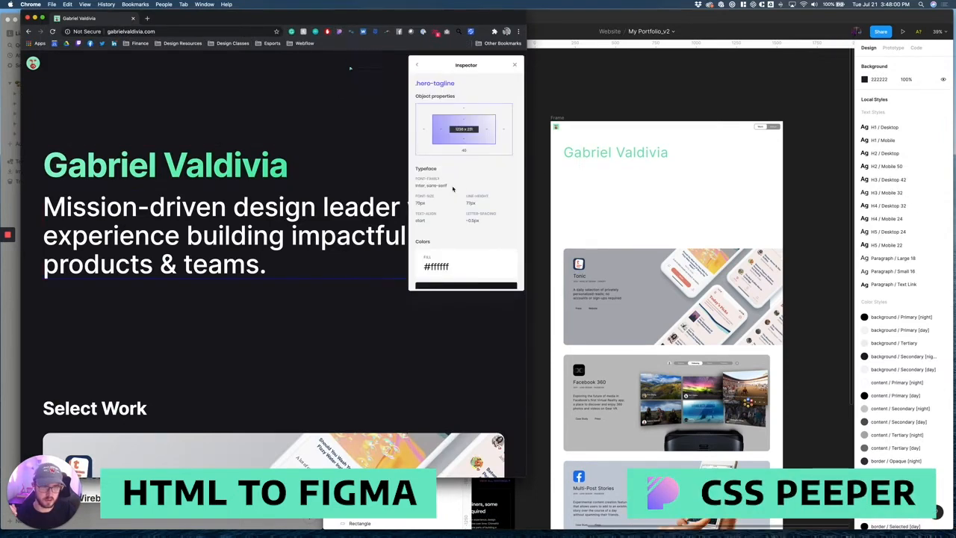
pyautogui.click(547, 90)
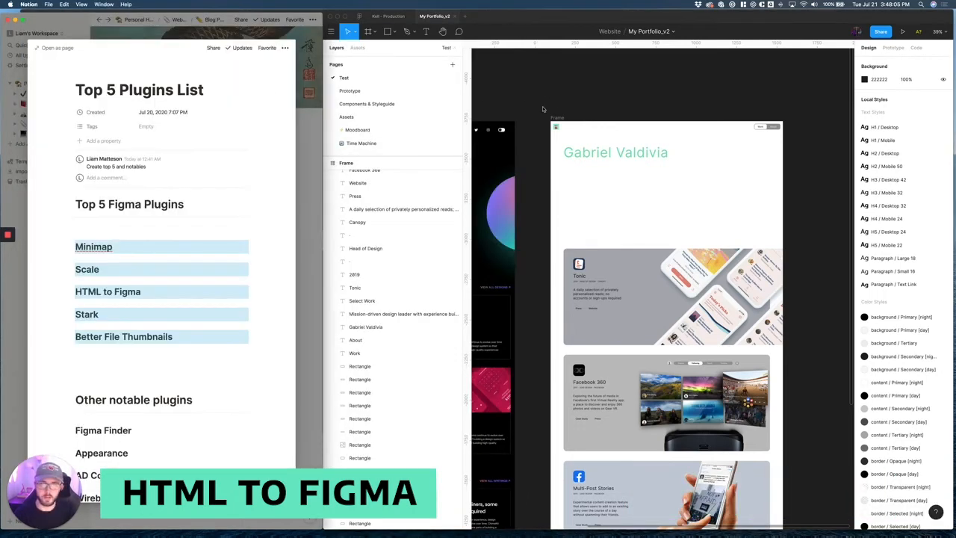
# Change the fill of the white tagline text under the green heading to black (000000) and deselect it
pyautogui.scroll(-3, 545, 123)
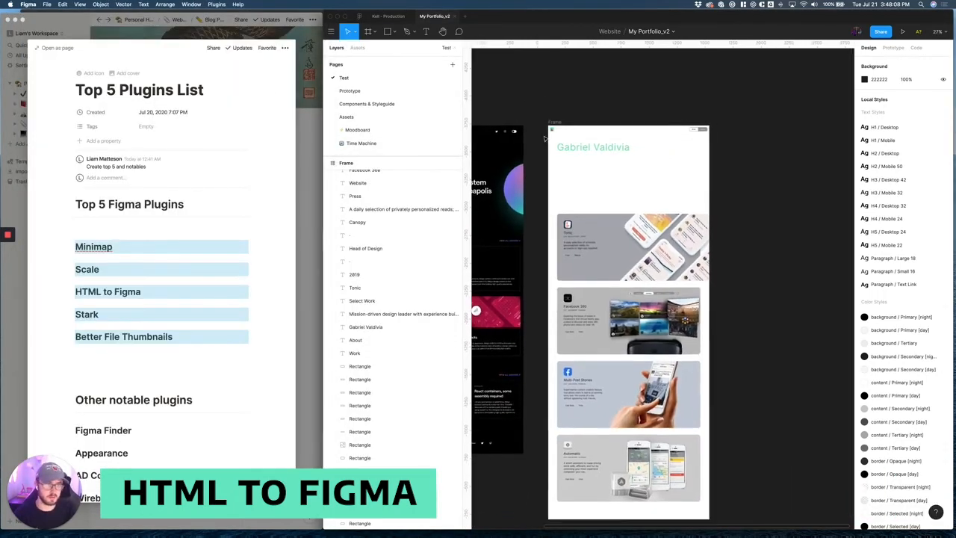
pyautogui.scroll(2, 659, 197)
pyautogui.scroll(3, 658, 196)
pyautogui.click(580, 177)
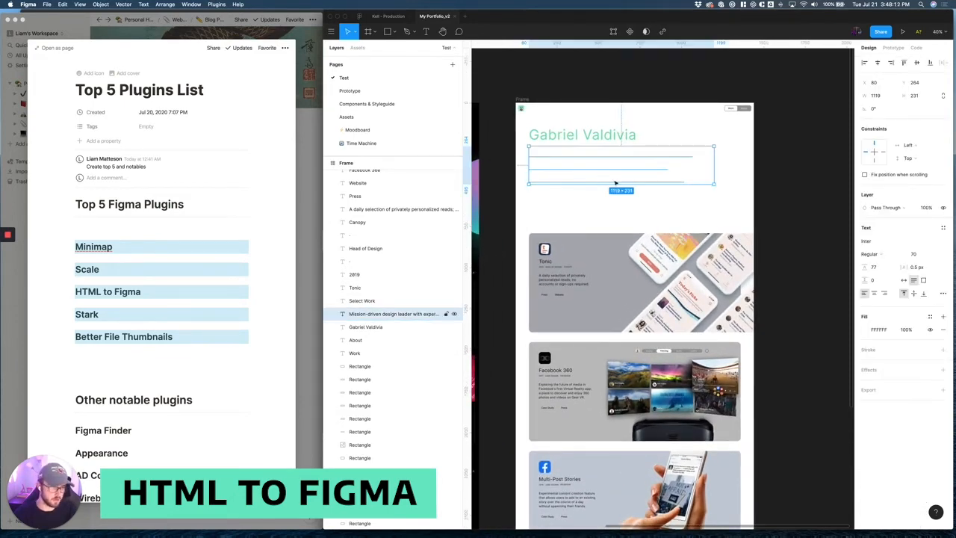
pyautogui.click(865, 330)
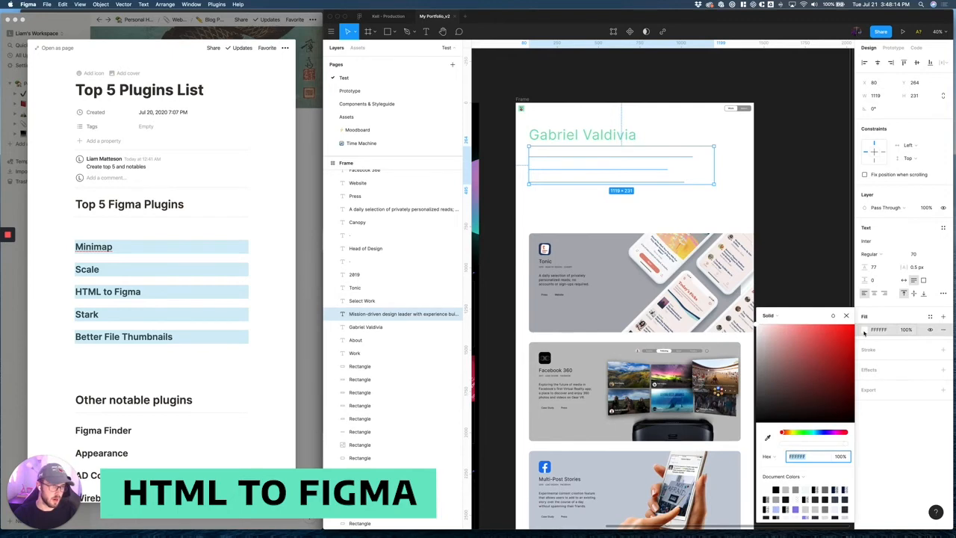
pyautogui.click(756, 424)
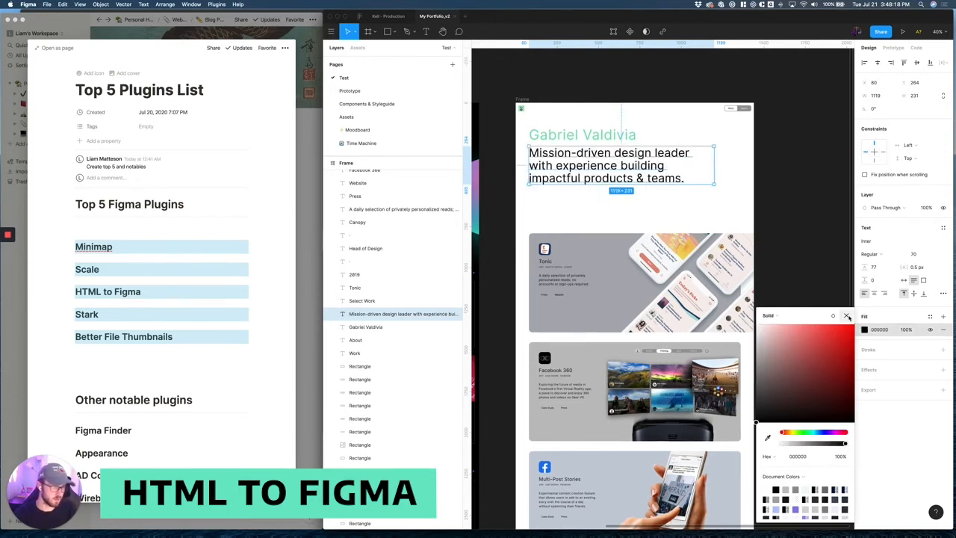
pyautogui.press('Escape')
pyautogui.click(566, 99)
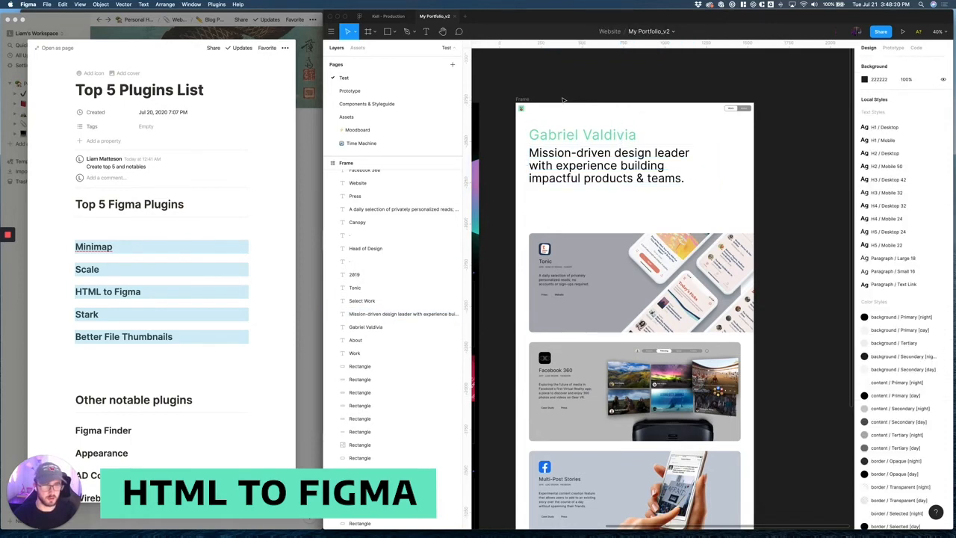
# Select the Tonic card's background rectangle and examine its properties and the imported project cards around it
pyautogui.scroll(-5, 613, 149)
pyautogui.scroll(-2, 638, 120)
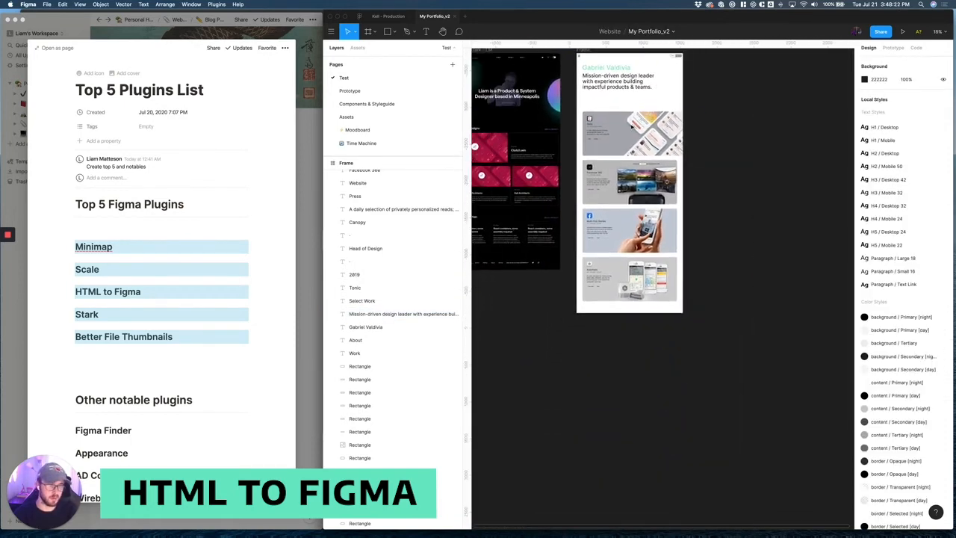
pyautogui.scroll(3, 639, 119)
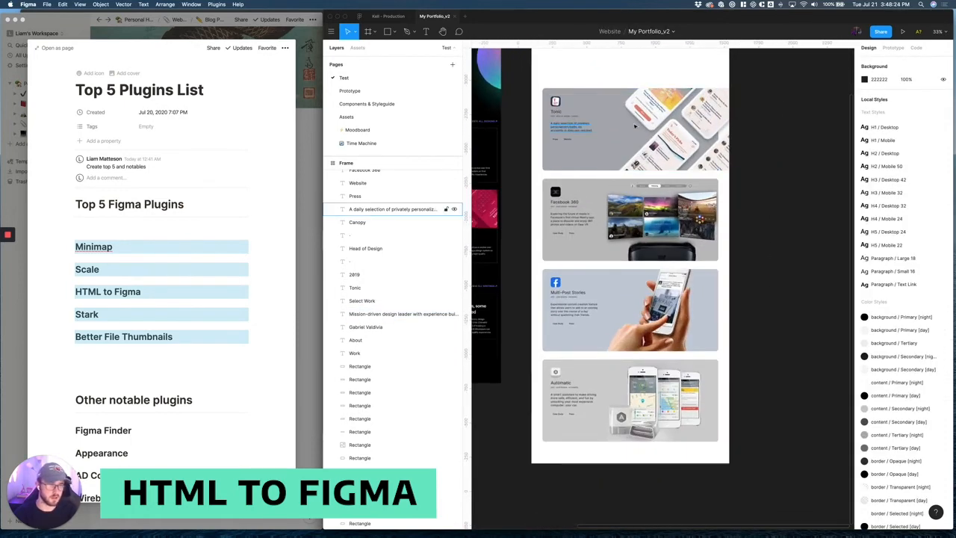
pyautogui.click(590, 99)
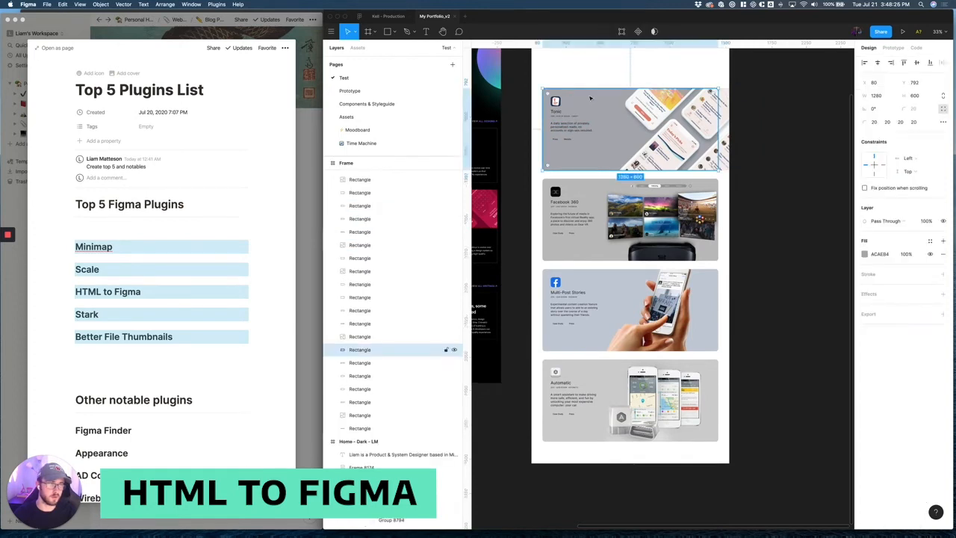
pyautogui.scroll(5, 590, 99)
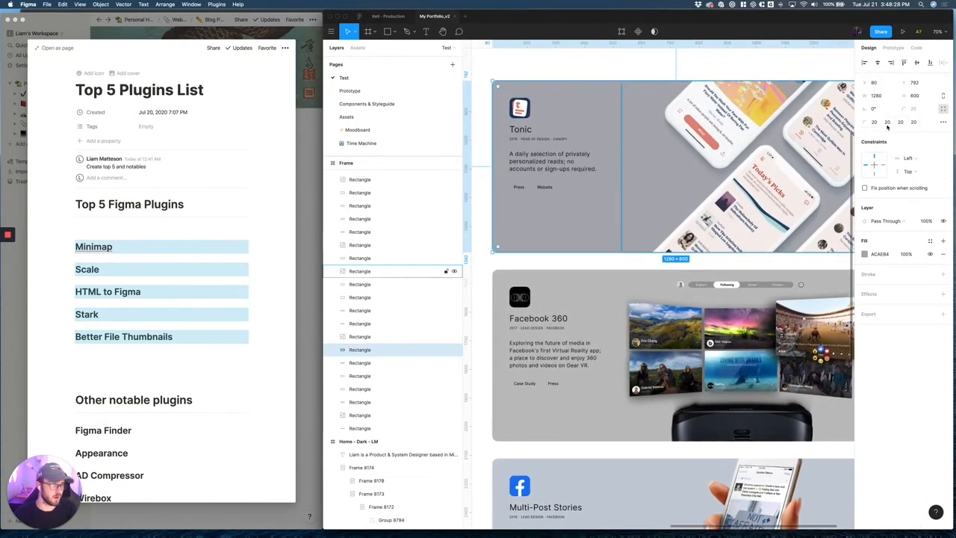
pyautogui.scroll(-4, 763, 102)
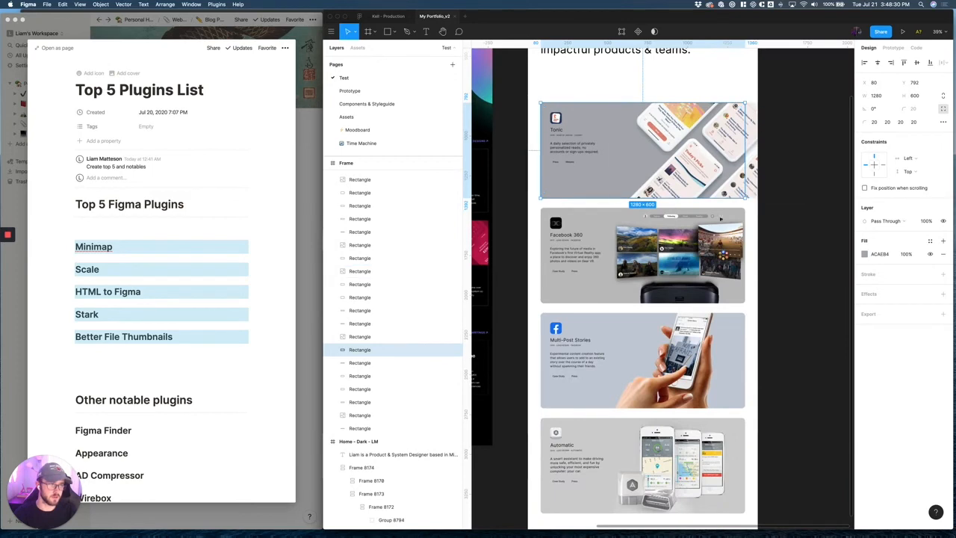
pyautogui.scroll(5, 775, 144)
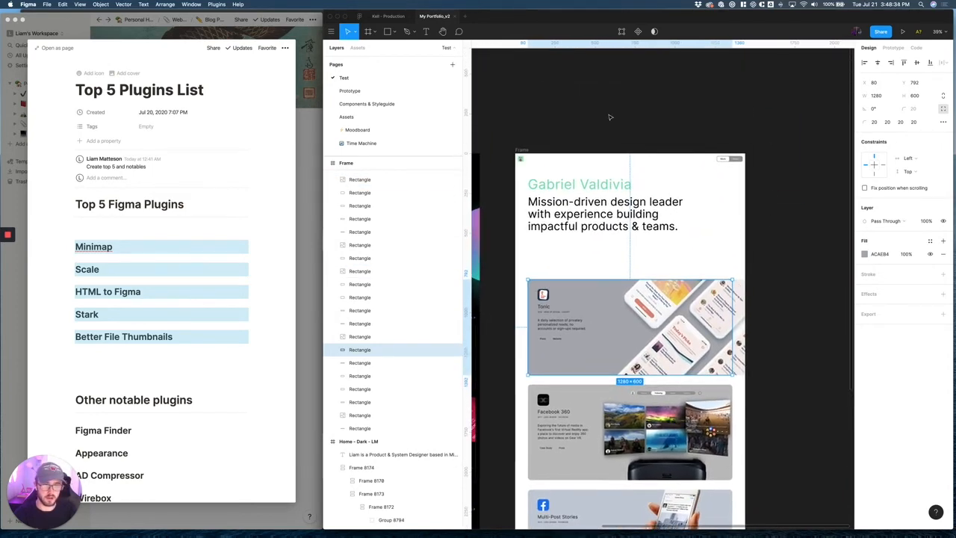
# Deselect the Tonic card rectangle, switch to the Kell - Production file and add a text layer reading "Text" on the dark green square
pyautogui.click(610, 117)
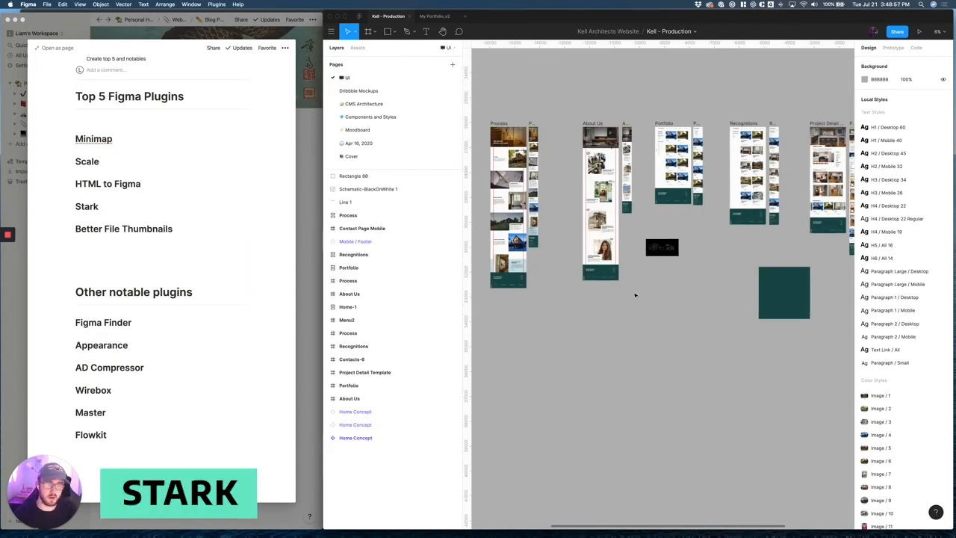
pyautogui.scroll(5, 773, 276)
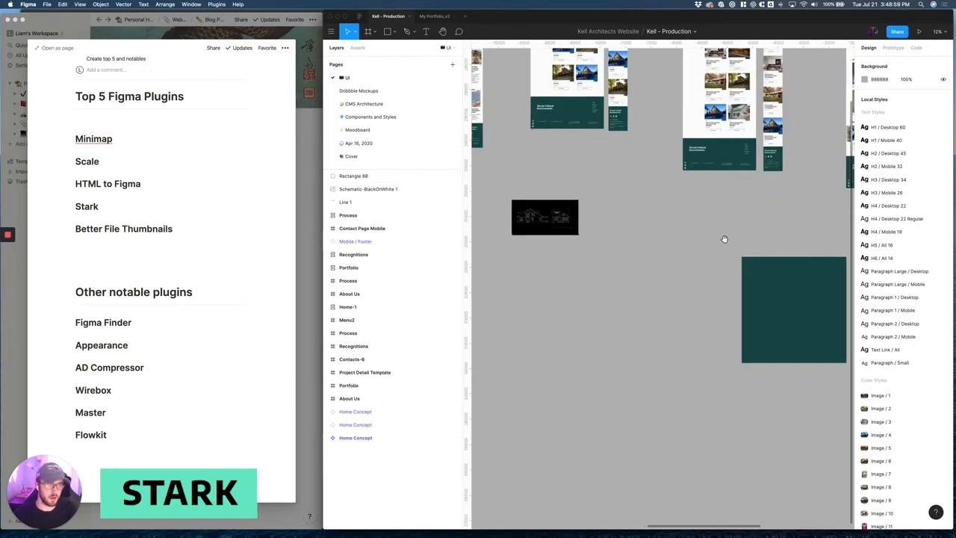
pyautogui.hscroll(5, 592, 199)
pyautogui.scroll(4, 606, 231)
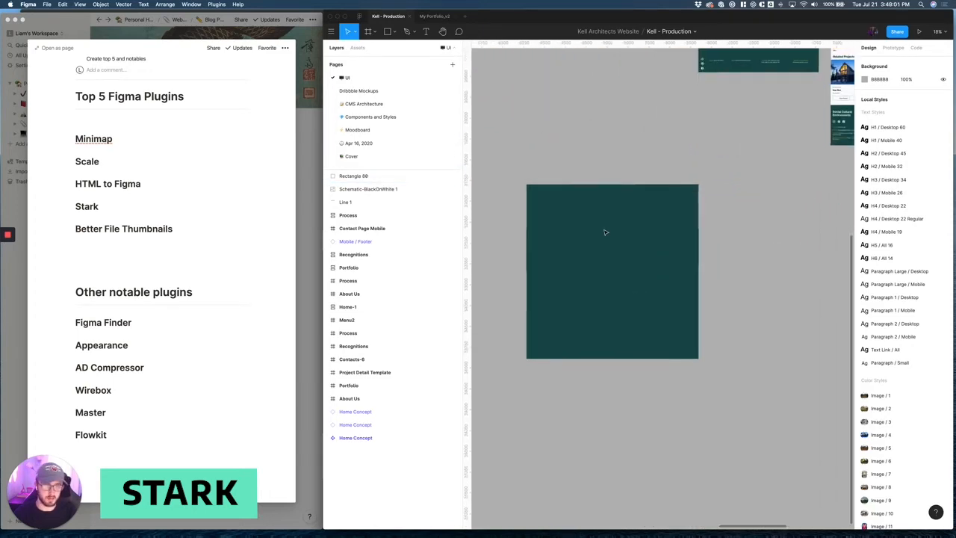
pyautogui.press('t')
pyautogui.click(553, 224)
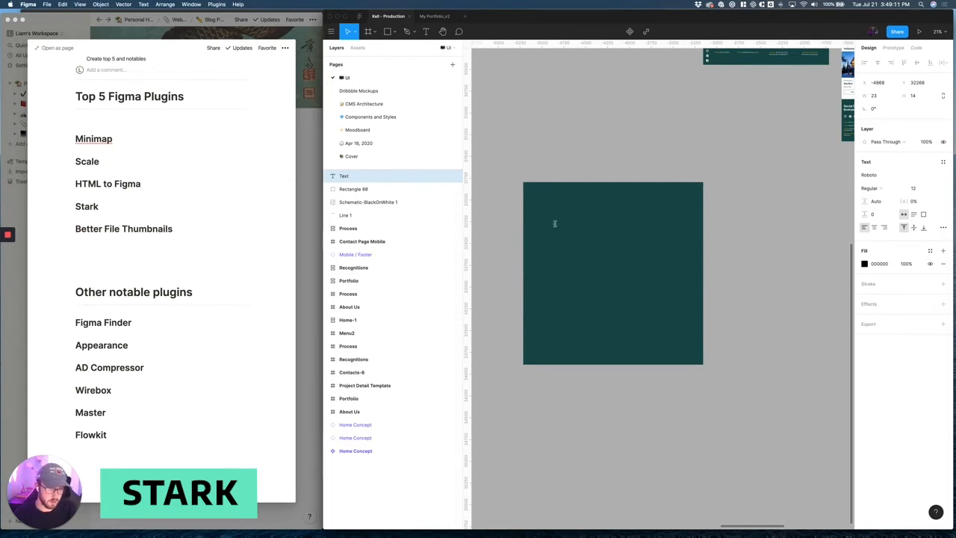
# Set the font size of the new text on the dark green square to 70 and select the text layer
pyautogui.click(919, 190)
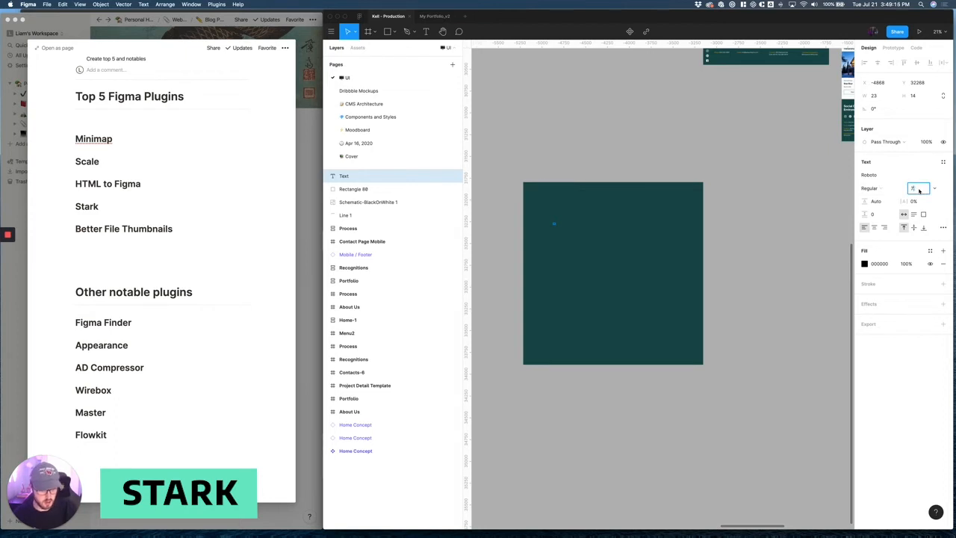
pyautogui.press('Return')
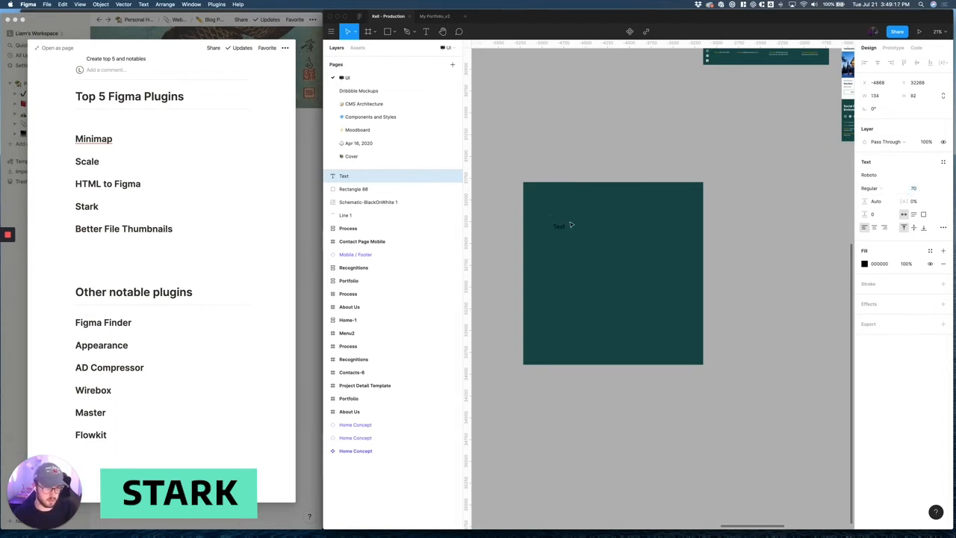
pyautogui.press('Escape')
pyautogui.click(562, 228)
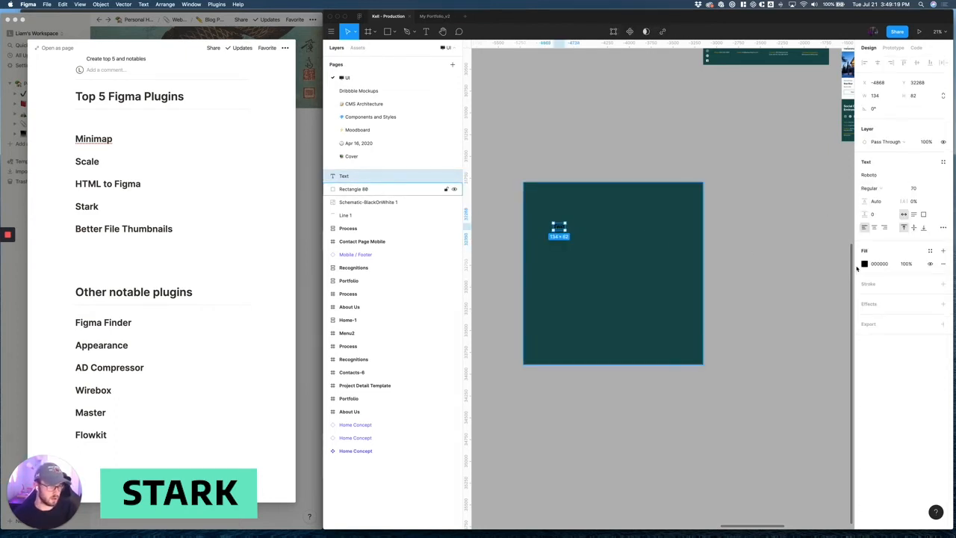
# Shrink the dark green square behind the text to about 837 × 891
pyautogui.scroll(5, 553, 230)
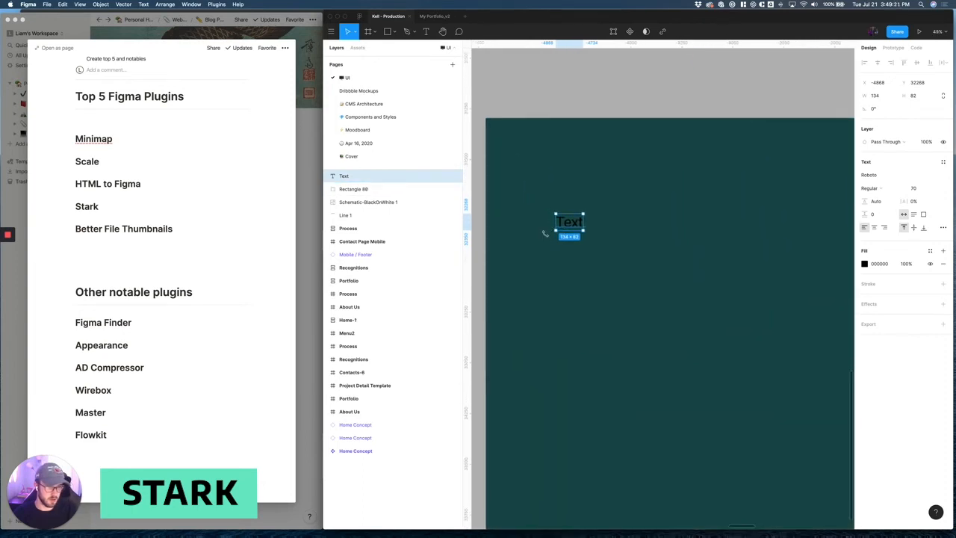
pyautogui.scroll(-5, 545, 234)
pyautogui.click(576, 214)
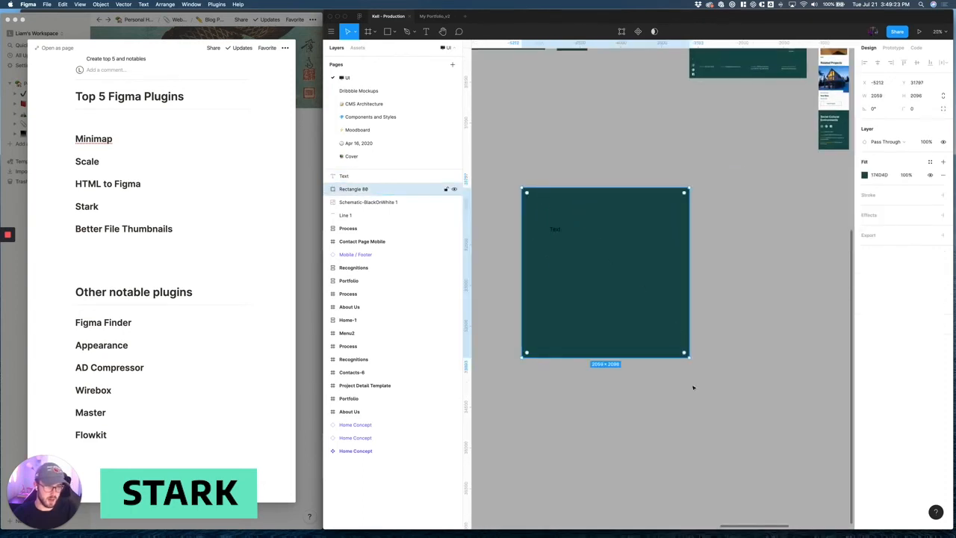
pyautogui.moveTo(608, 282); pyautogui.dragTo(589, 258)
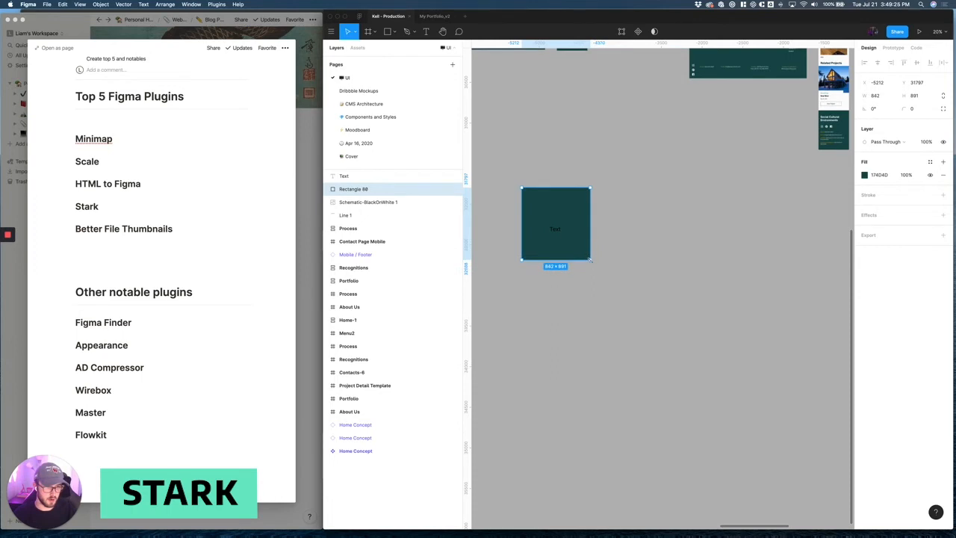
# Run Stark's Check Contrast on the black text together with the dark green square
pyautogui.click(556, 230)
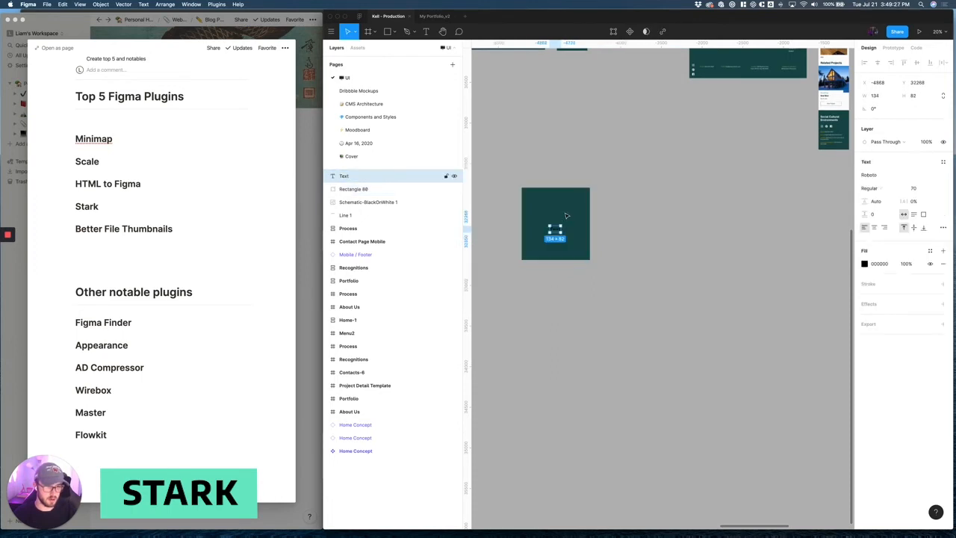
pyautogui.keyDown('shift'); pyautogui.click(570, 209); pyautogui.keyUp('shift')
pyautogui.rightClick(570, 209)
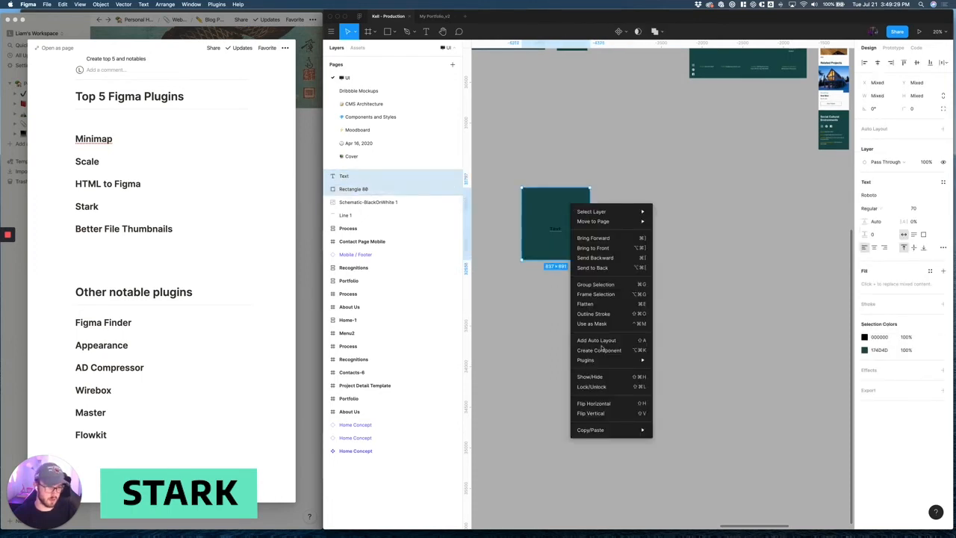
pyautogui.moveTo(605, 362)
pyautogui.moveTo(668, 427)
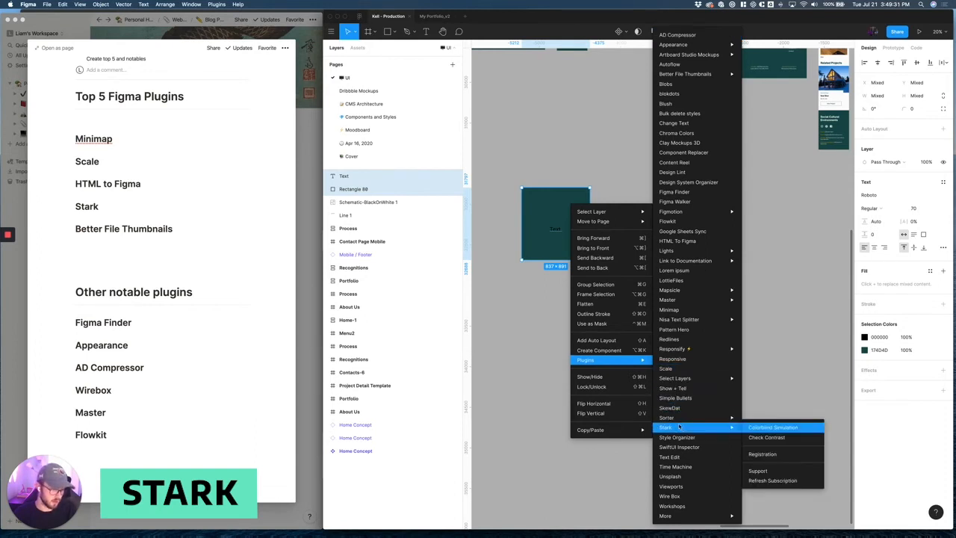
pyautogui.click(770, 438)
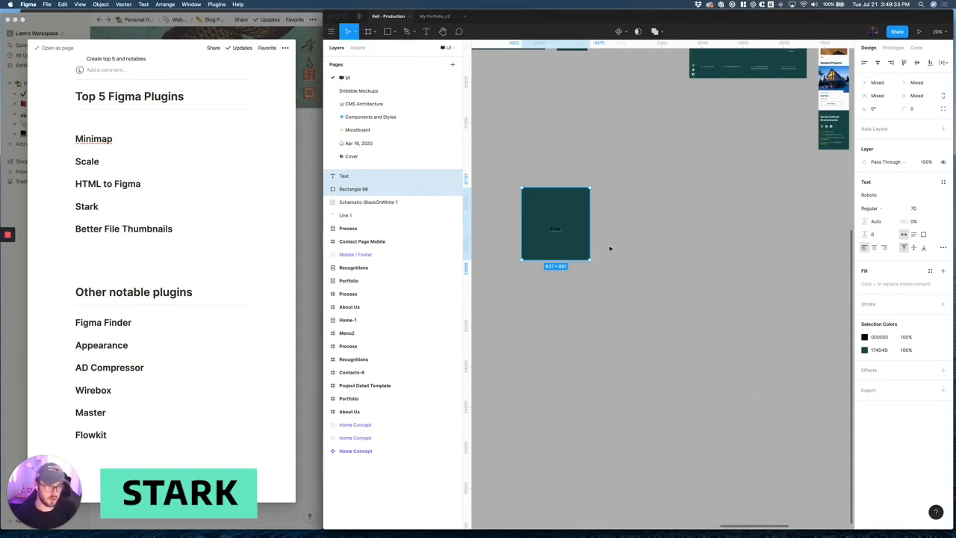
# Examine Stark's contrast ratio and the AA and AAA results for normal text, and close the plugin
pyautogui.moveTo(583, 110); pyautogui.dragTo(699, 153)
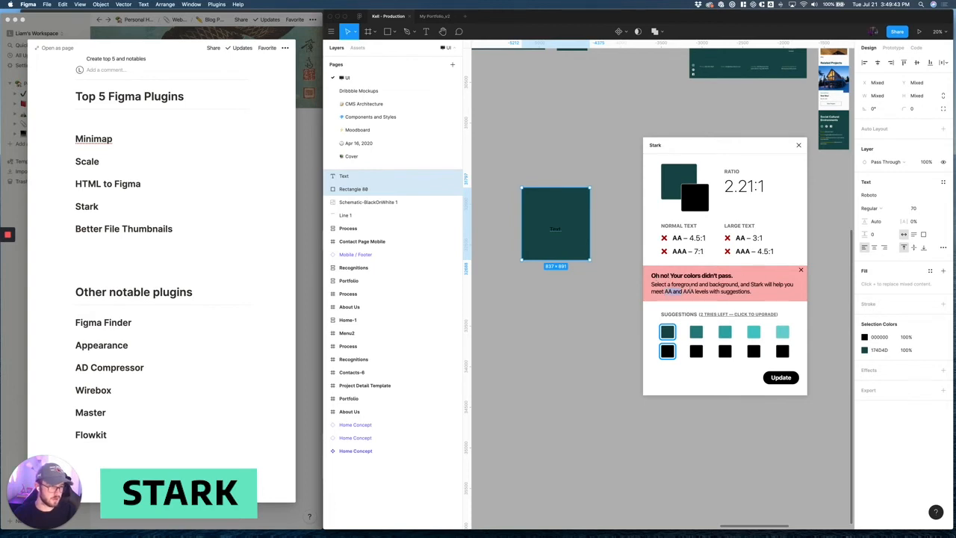
pyautogui.moveTo(685, 239); pyautogui.dragTo(689, 258)
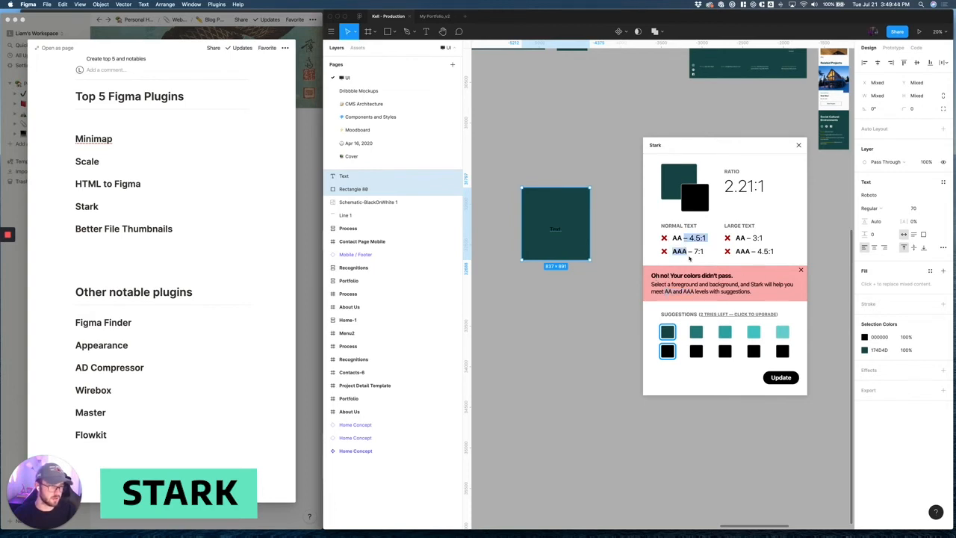
pyautogui.click(692, 253)
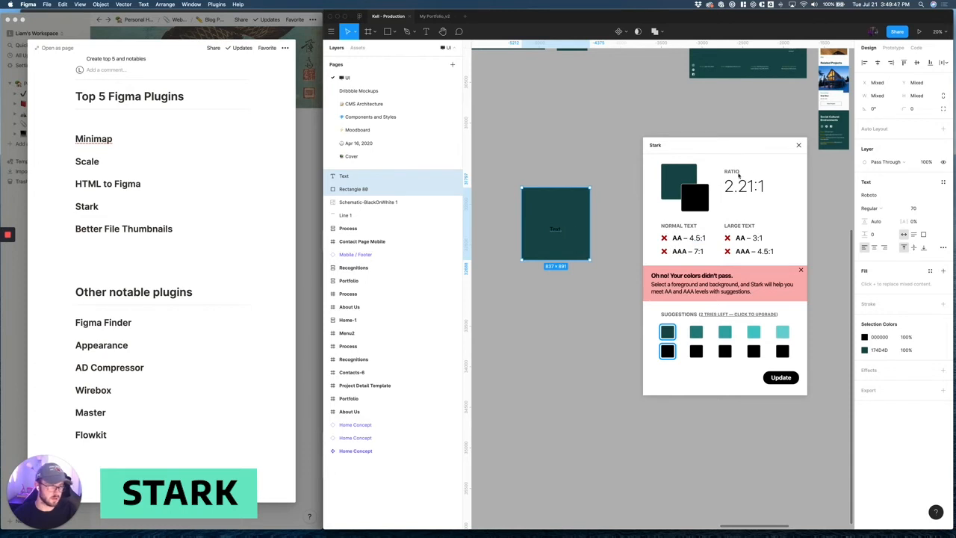
pyautogui.click(799, 145)
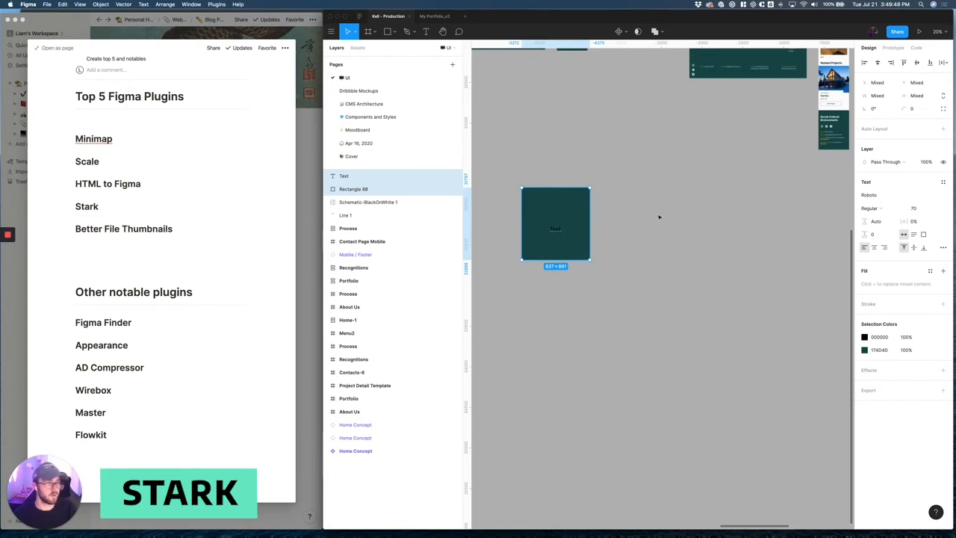
# Change the fill of the text on the dark green square to white (FFFFFF)
pyautogui.click(562, 231)
pyautogui.click(864, 264)
pyautogui.click(757, 274)
pyautogui.click(559, 229)
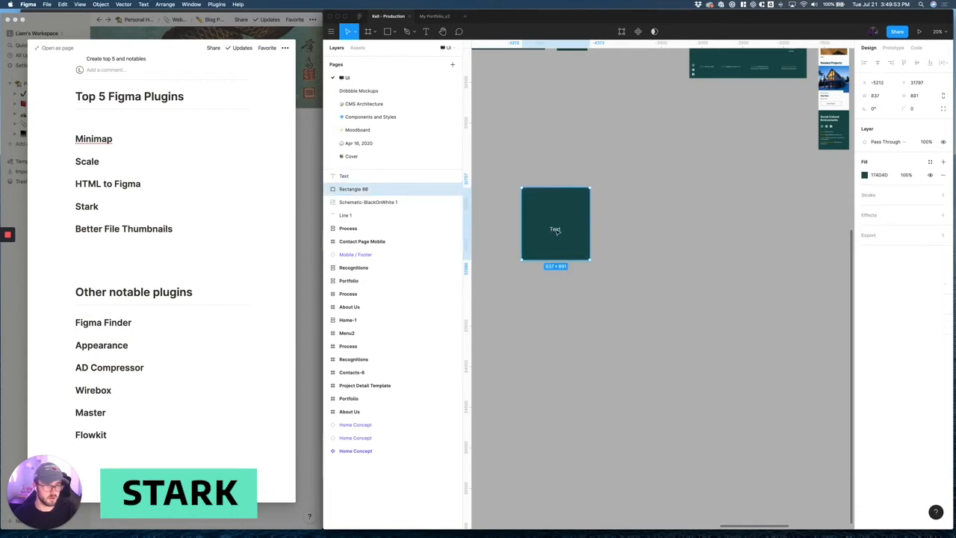
# Rerun Stark's contrast check on the white text and green square, review the results, and close the plugin
pyautogui.click(560, 228)
pyautogui.keyDown('shift'); pyautogui.click(578, 207); pyautogui.keyUp('shift')
pyautogui.press('super+alt+p')
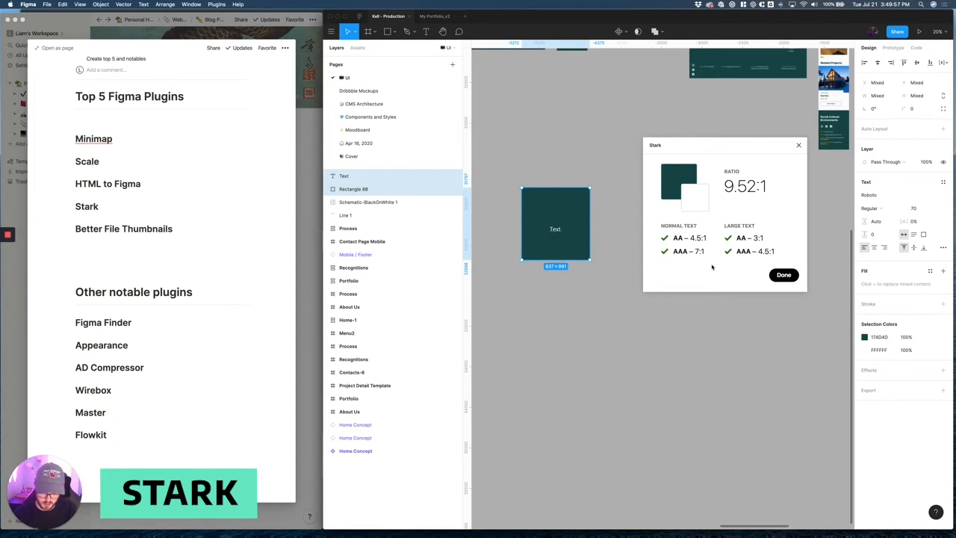
pyautogui.moveTo(679, 148); pyautogui.dragTo(642, 152)
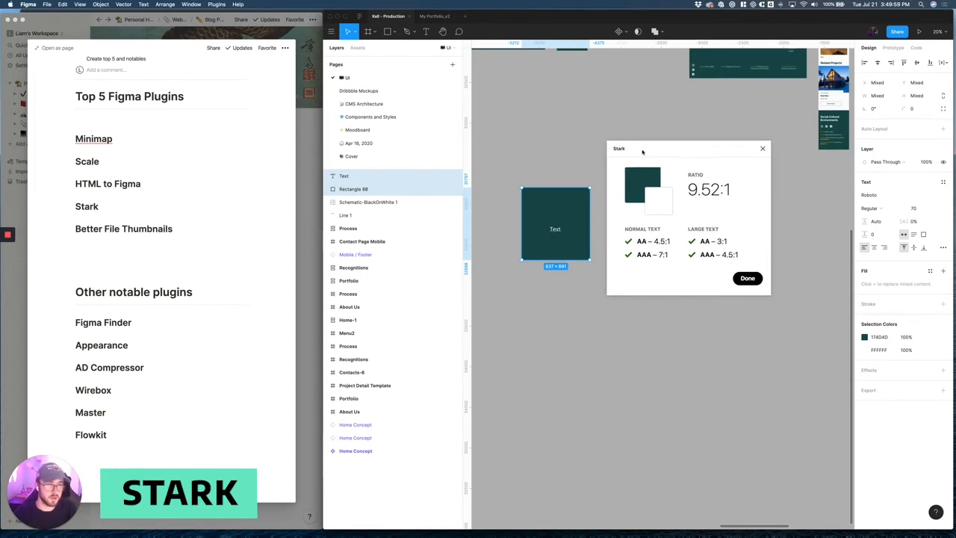
pyautogui.click(750, 280)
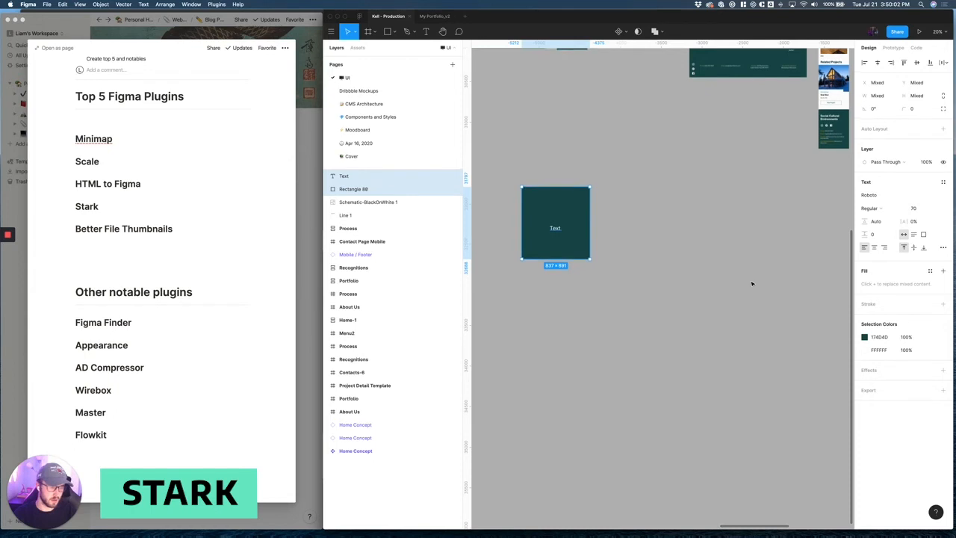
pyautogui.click(613, 168)
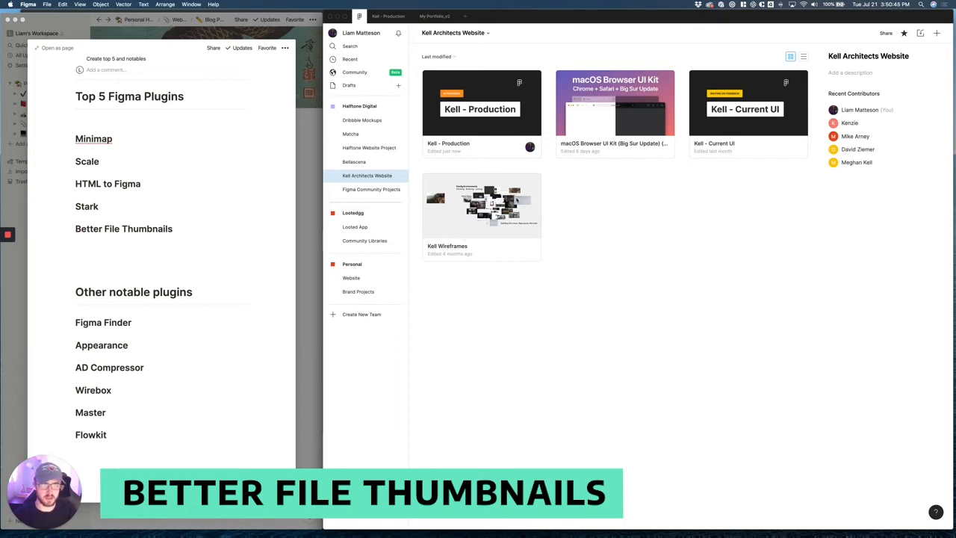
# Browse the Bellascena project's file thumbnails, and open the Kell Wireframes file from the Kell Architects Website project
pyautogui.click(365, 162)
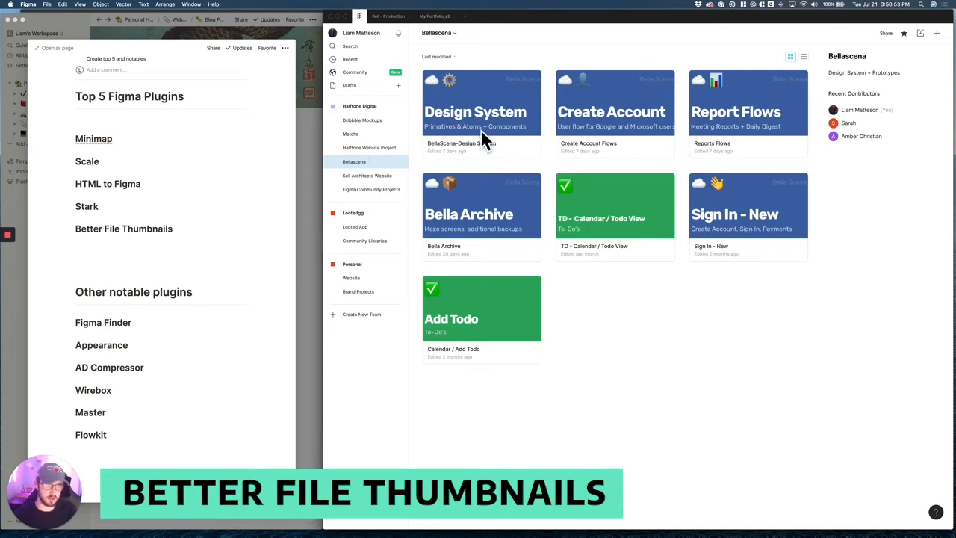
pyautogui.click(369, 176)
pyautogui.click(374, 189)
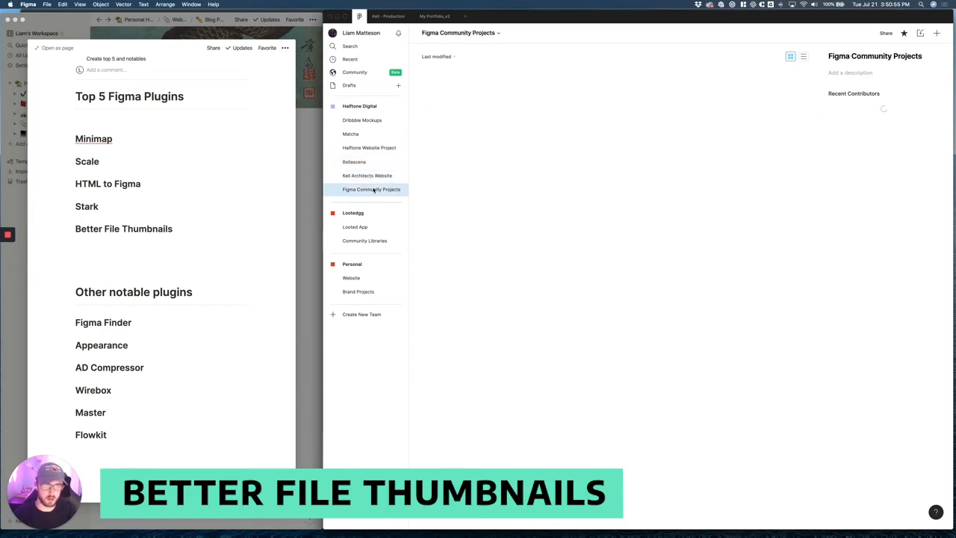
pyautogui.click(372, 176)
pyautogui.doubleClick(495, 206)
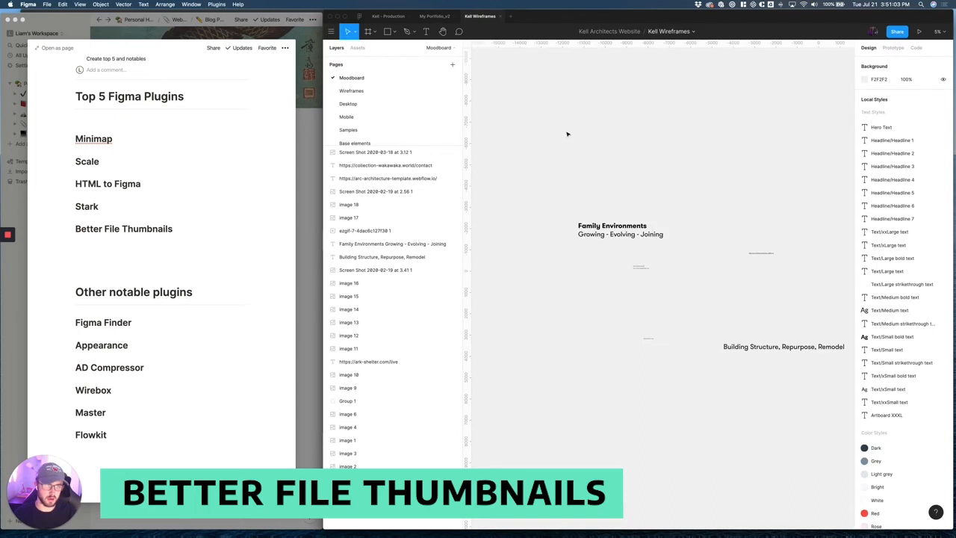
# Open the Better File Thumbnails plugin's Thumbnail Builder and move its window clear of the moodboard images
pyautogui.rightClick(569, 131)
pyautogui.moveTo(585, 158)
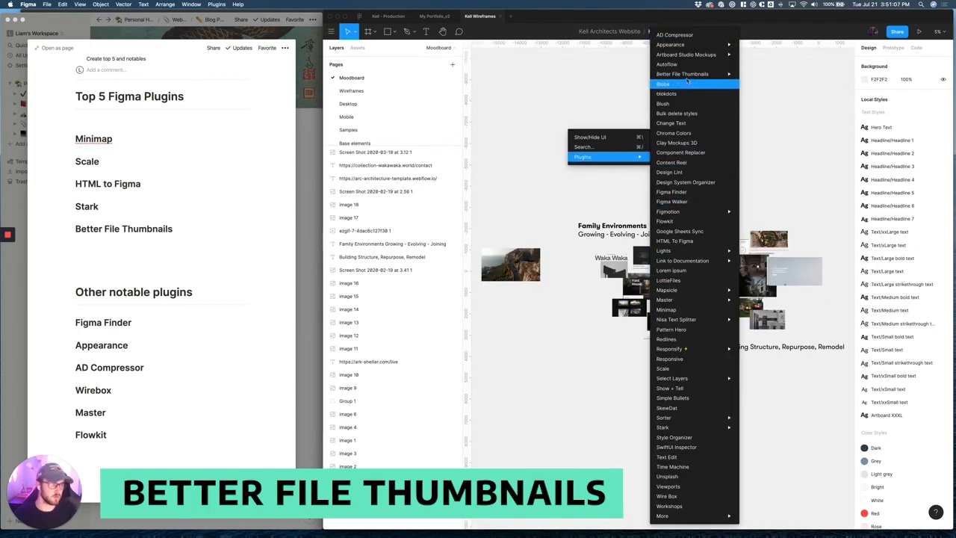
pyautogui.moveTo(706, 78)
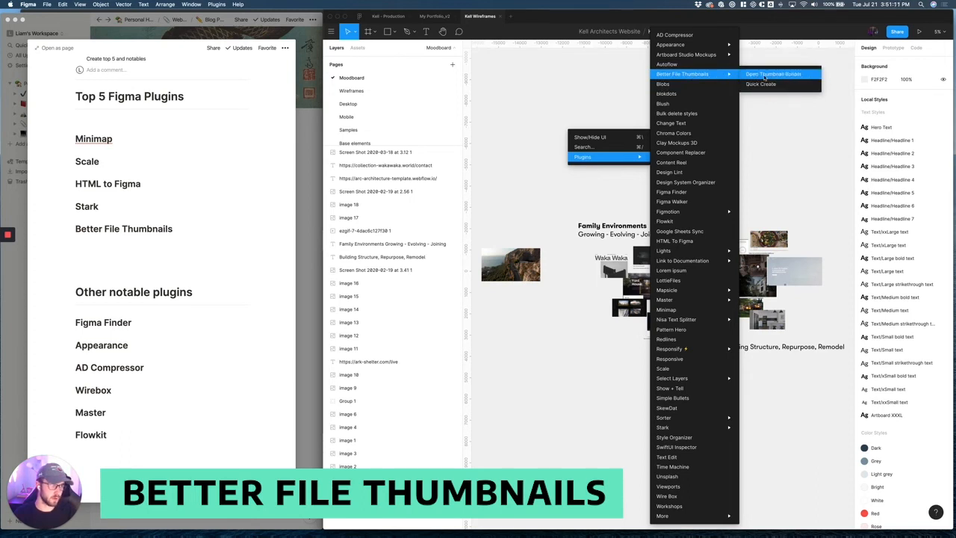
pyautogui.click(771, 77)
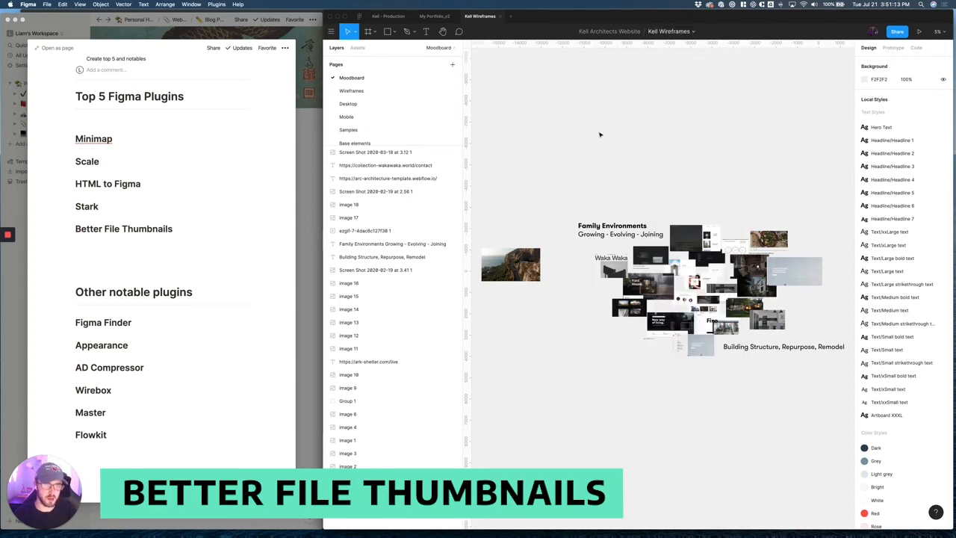
pyautogui.moveTo(793, 166); pyautogui.dragTo(565, 139)
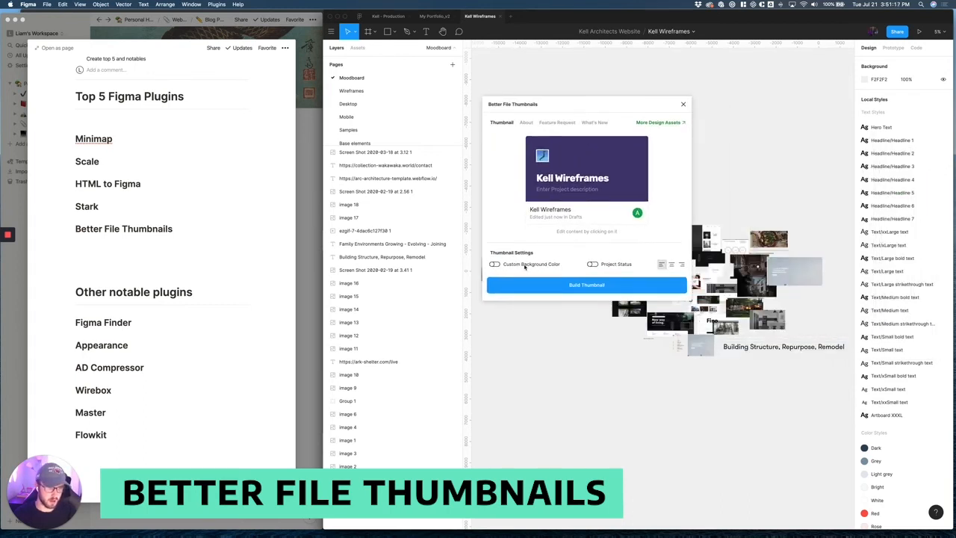
# Enable the thumbnail's custom background color and set it to dark green 243D22
pyautogui.click(494, 263)
pyautogui.click(493, 277)
pyautogui.moveTo(515, 268)
pyautogui.mouseDown()
pyautogui.moveTo(511, 221)
pyautogui.moveTo(494, 233)
pyautogui.moveTo(552, 251)
pyautogui.moveTo(521, 258)
pyautogui.moveTo(535, 262)
pyautogui.moveTo(513, 256)
pyautogui.mouseUp()
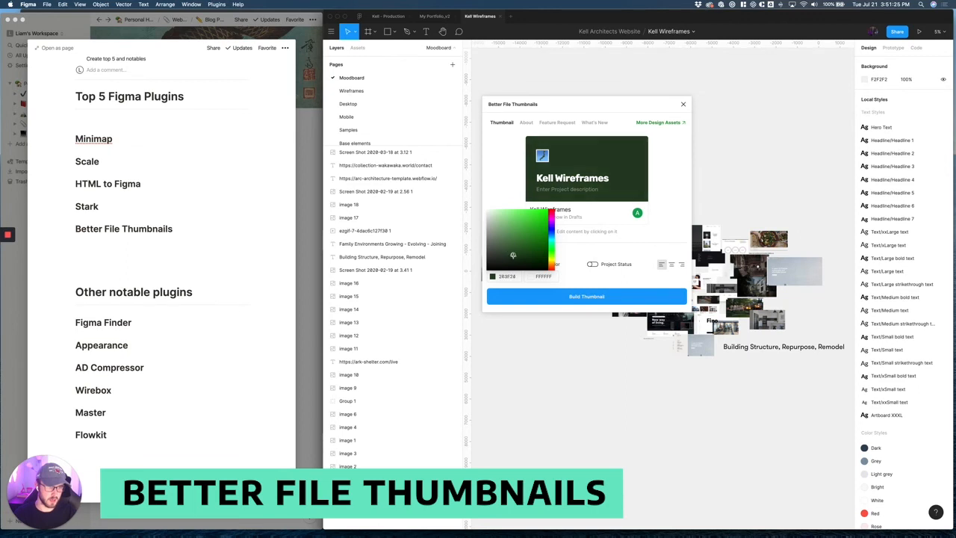
pyautogui.click(578, 252)
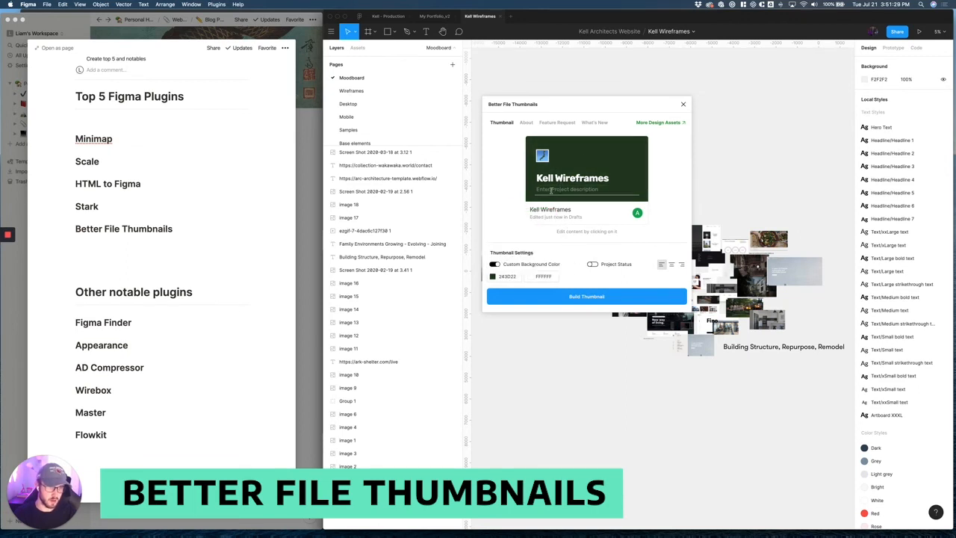
# Enter "Early Concepts and Wires" as the project description on the Kell Wireframes thumbnail
pyautogui.click(597, 193)
pyautogui.write('Earl')
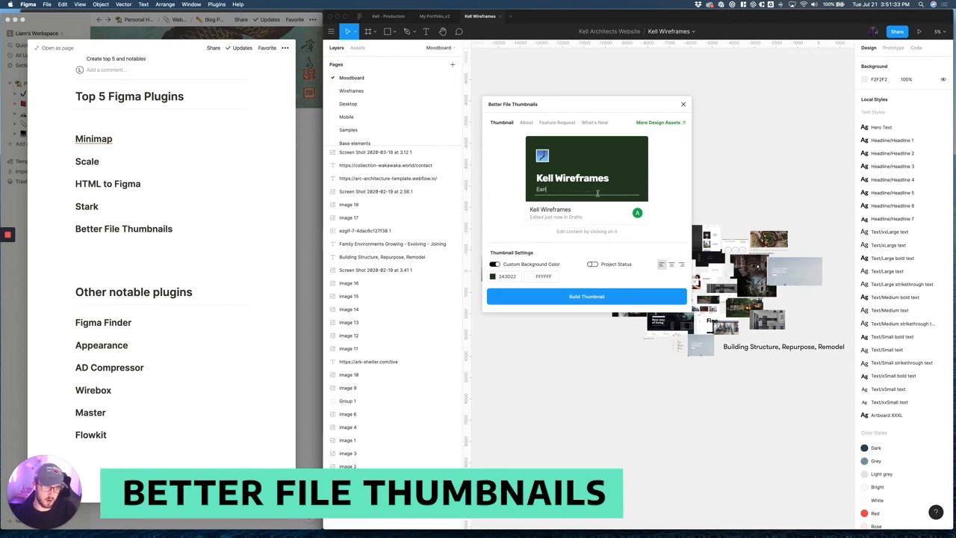
pyautogui.write('y Concepts')
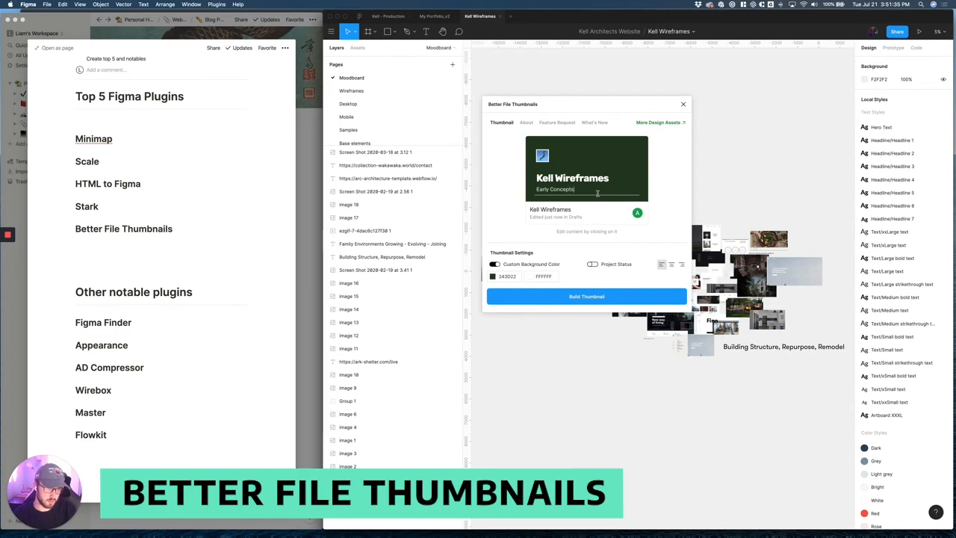
pyautogui.write(' and Wires')
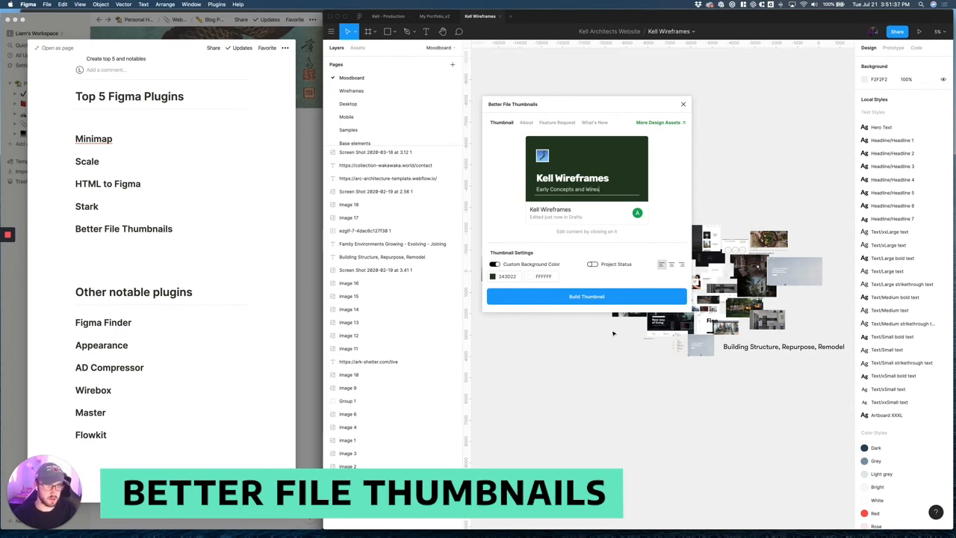
# Build the Kell Wireframes thumbnail with the project status left off, and open the generated Thumbnail page
pyautogui.click(593, 265)
pyautogui.click(593, 264)
pyautogui.click(576, 299)
pyautogui.click(349, 79)
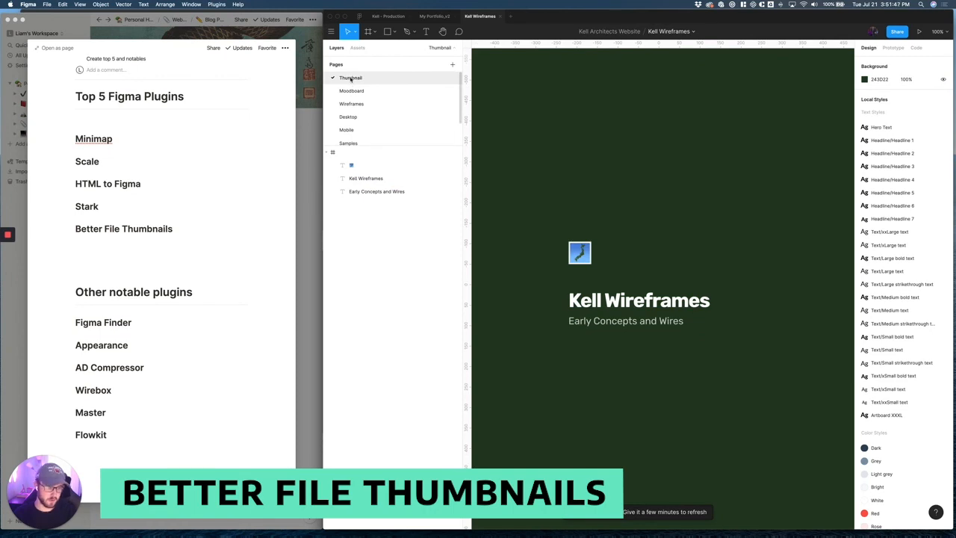
# Set the generated cover frame on the Thumbnail page as the file thumbnail, and return to the file browser
pyautogui.rightClick(356, 152)
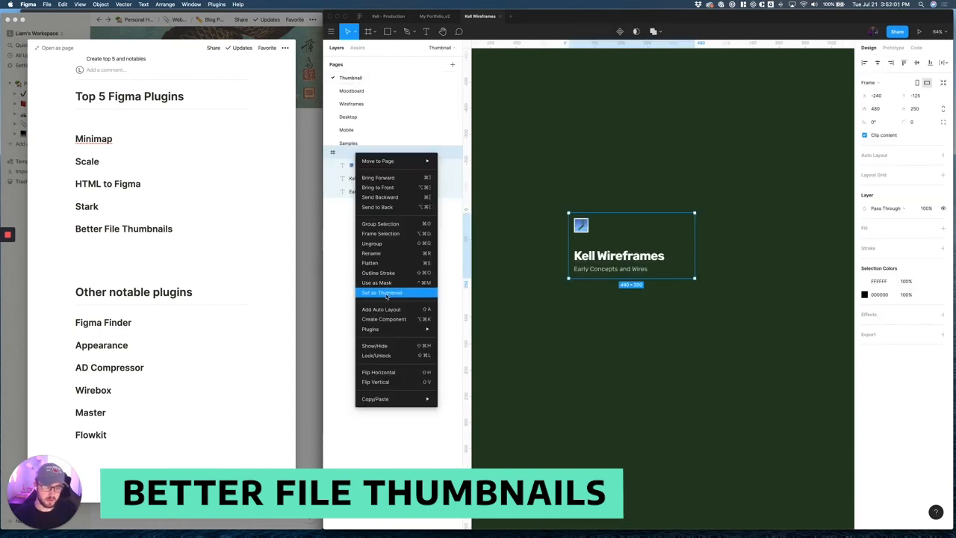
pyautogui.click(379, 293)
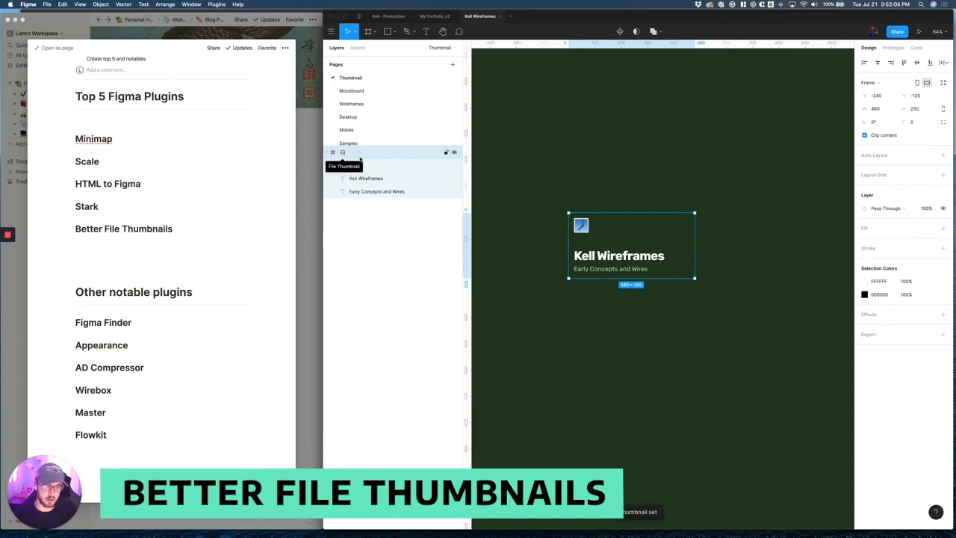
pyautogui.press('Escape')
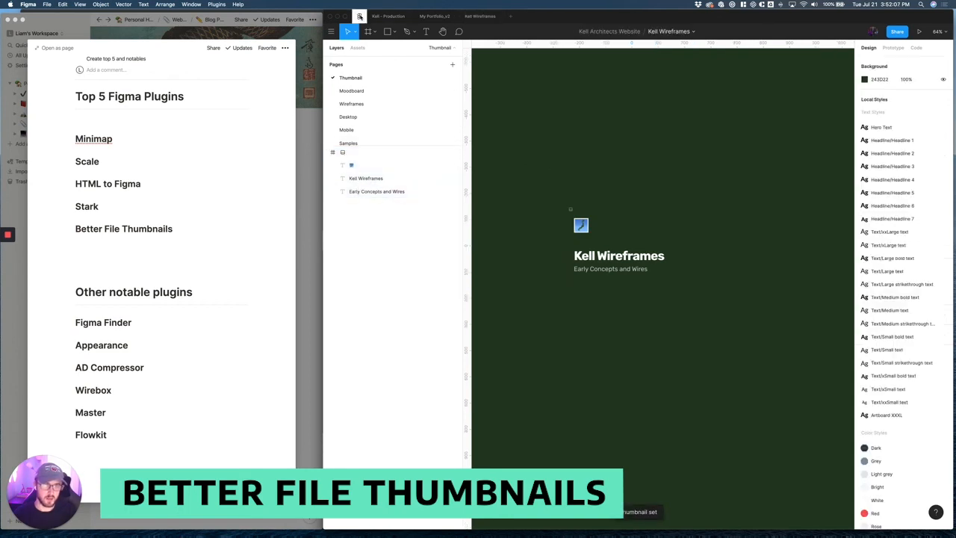
pyautogui.click(359, 16)
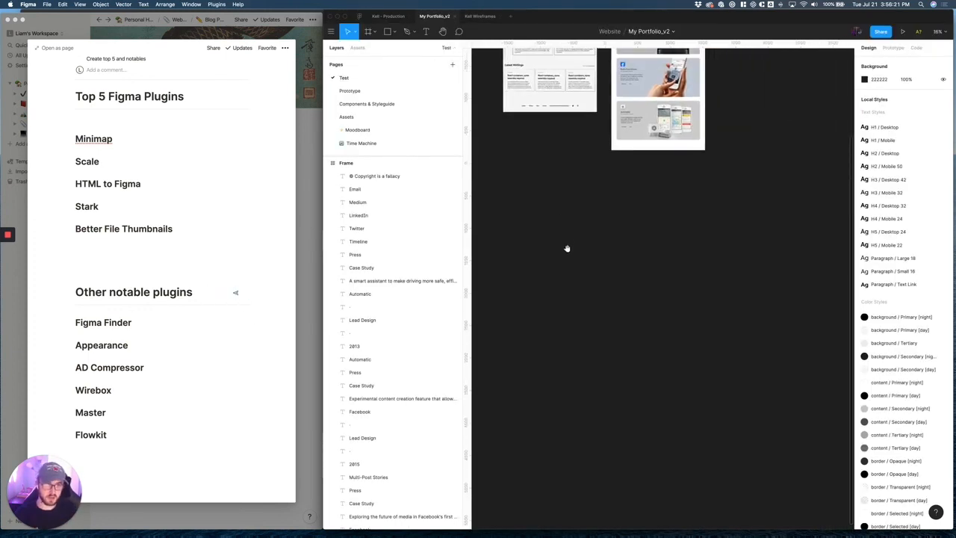
pyautogui.scroll(-5, 567, 248)
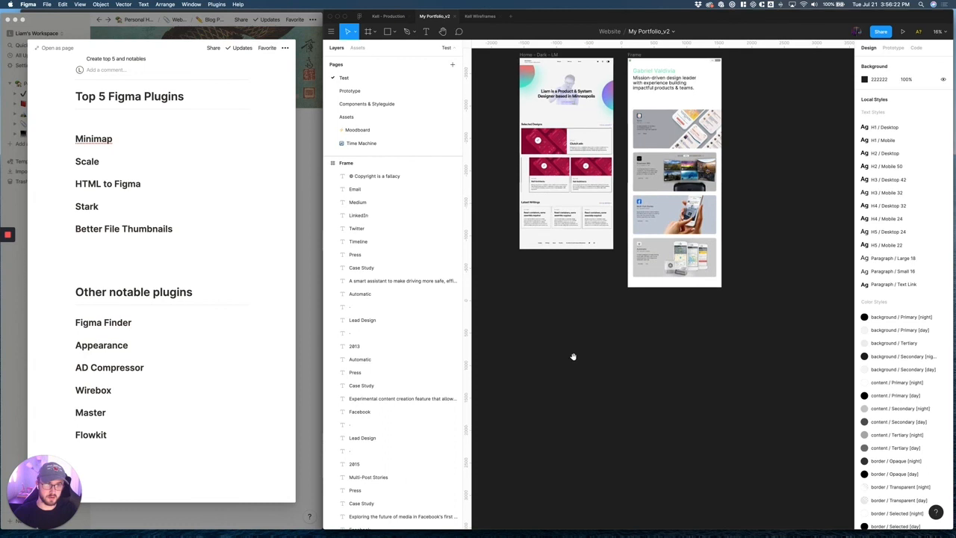